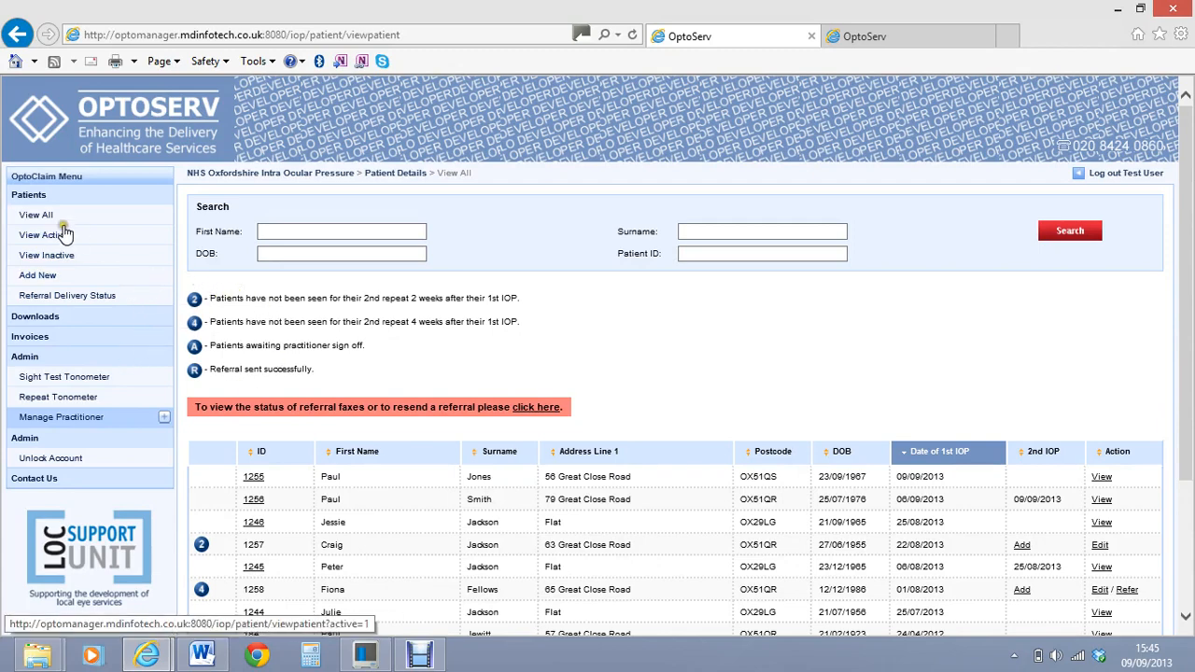
Open the patients overview and browse the full patient list
click(29, 194)
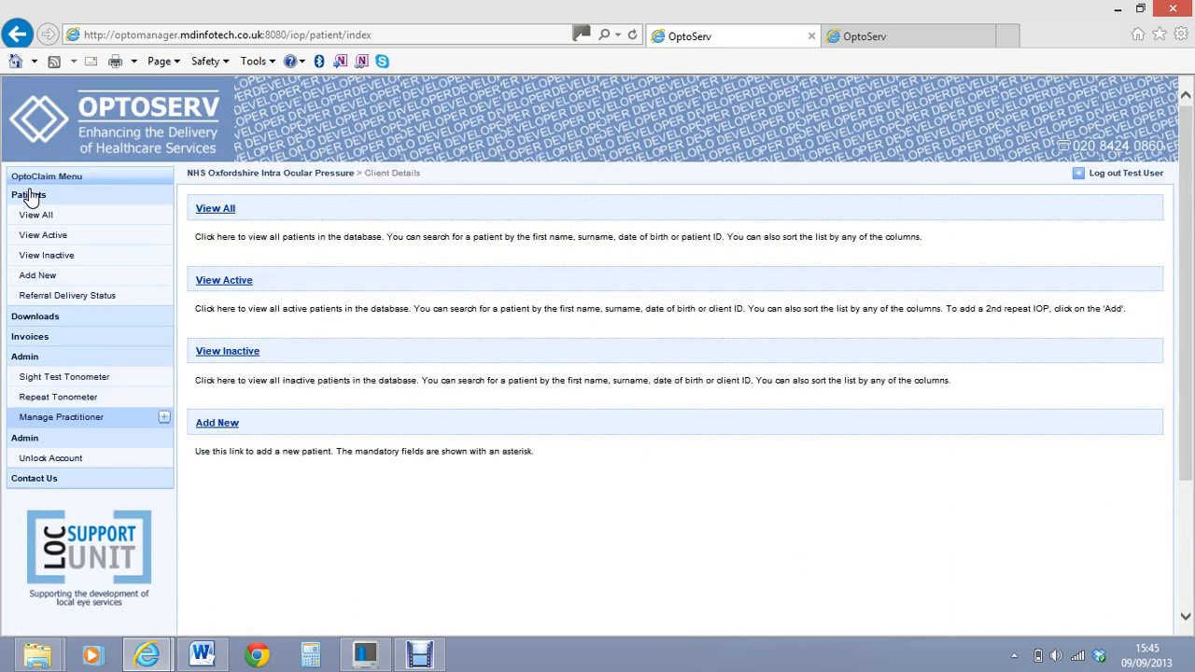
click(31, 195)
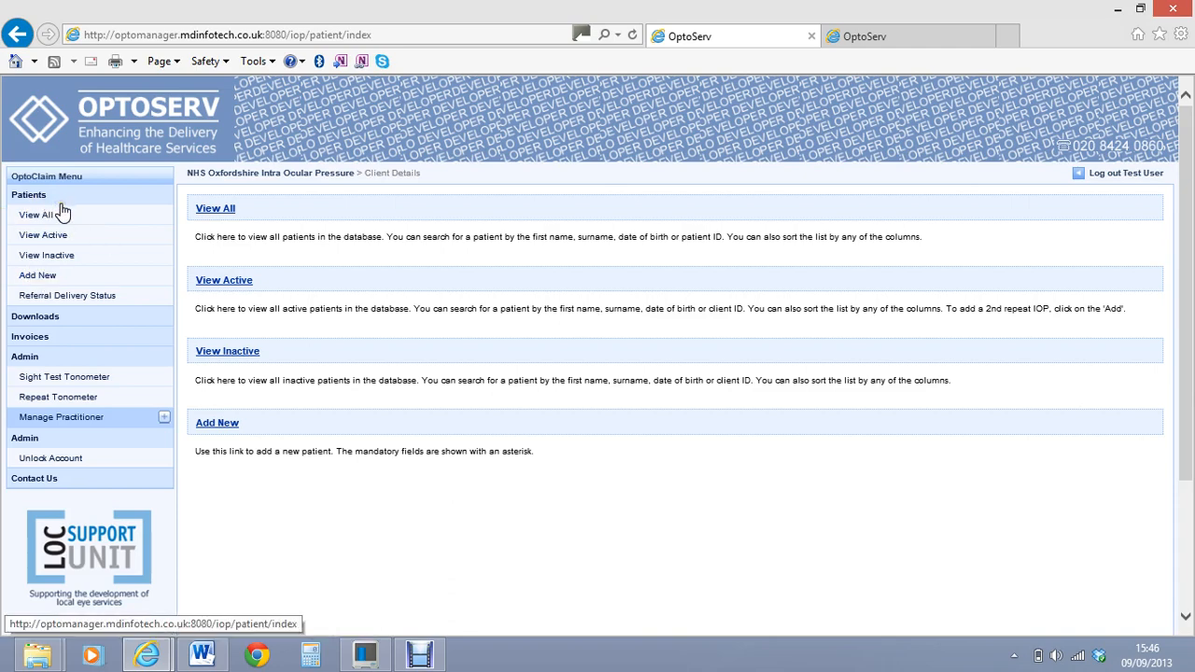
click(28, 196)
click(45, 215)
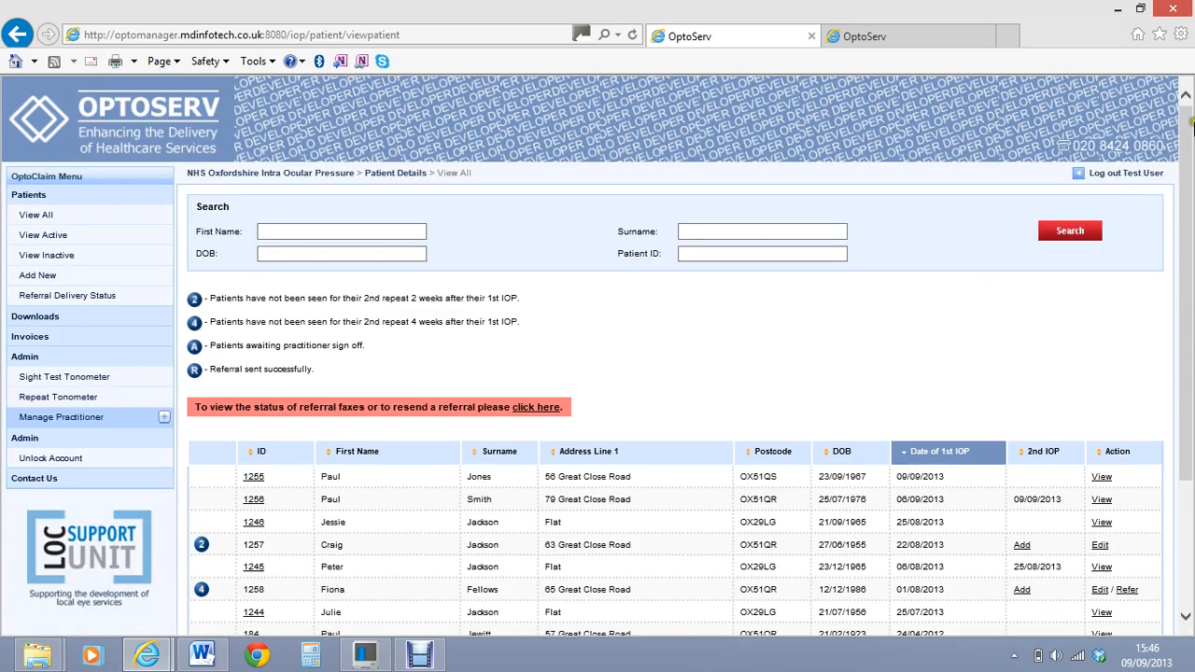
drag(1190, 111, 1188, 200)
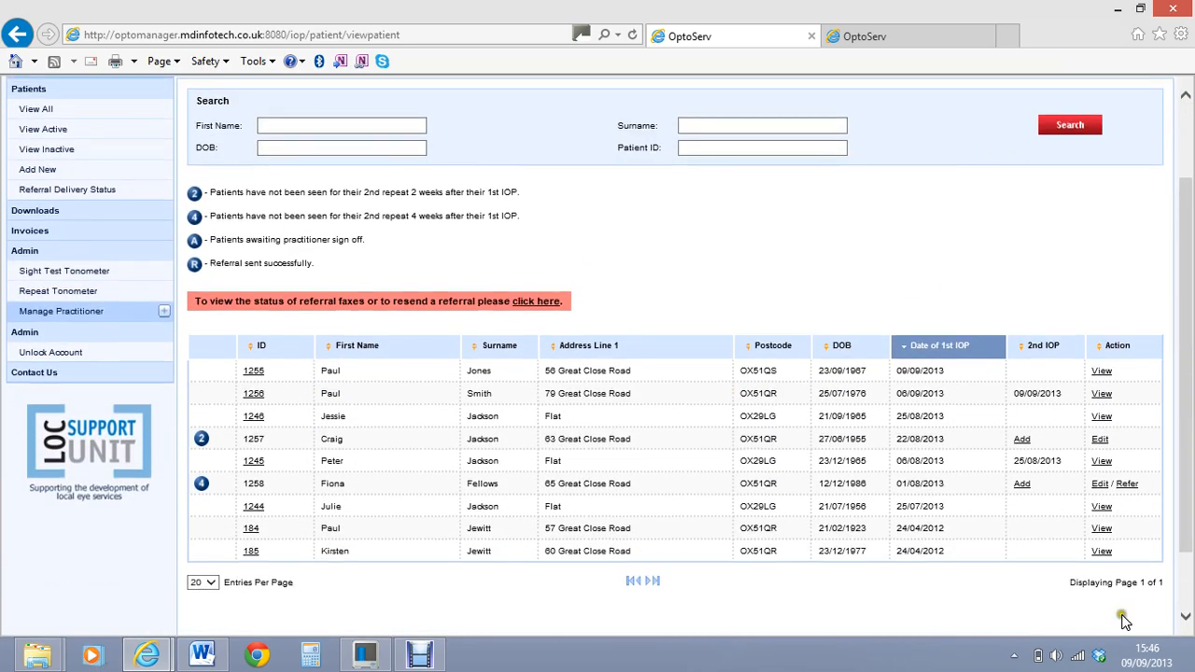
drag(1187, 392, 1182, 240)
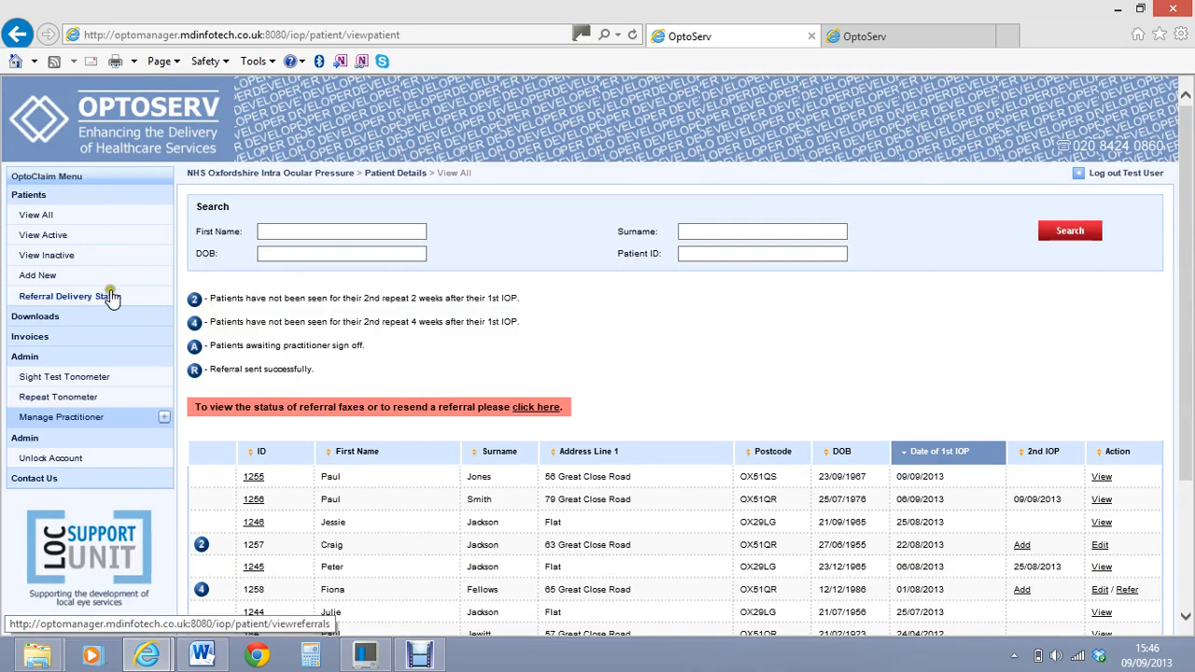
Open the first active patient's record for editing and save it through the IOP summary
click(51, 234)
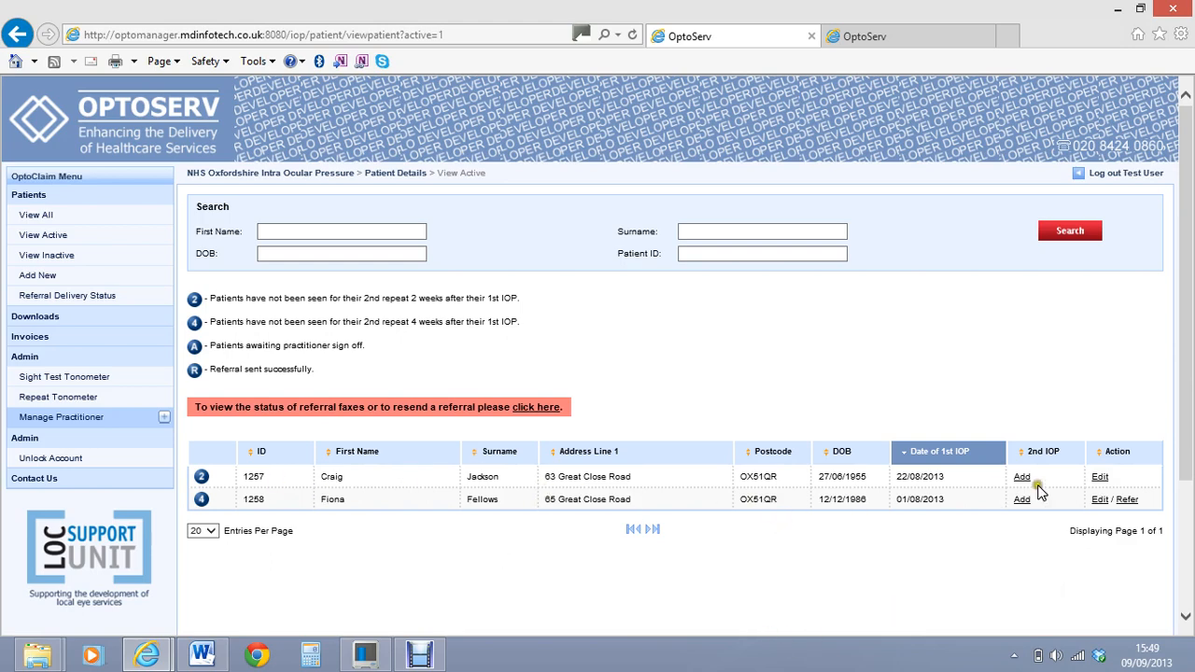
click(1102, 477)
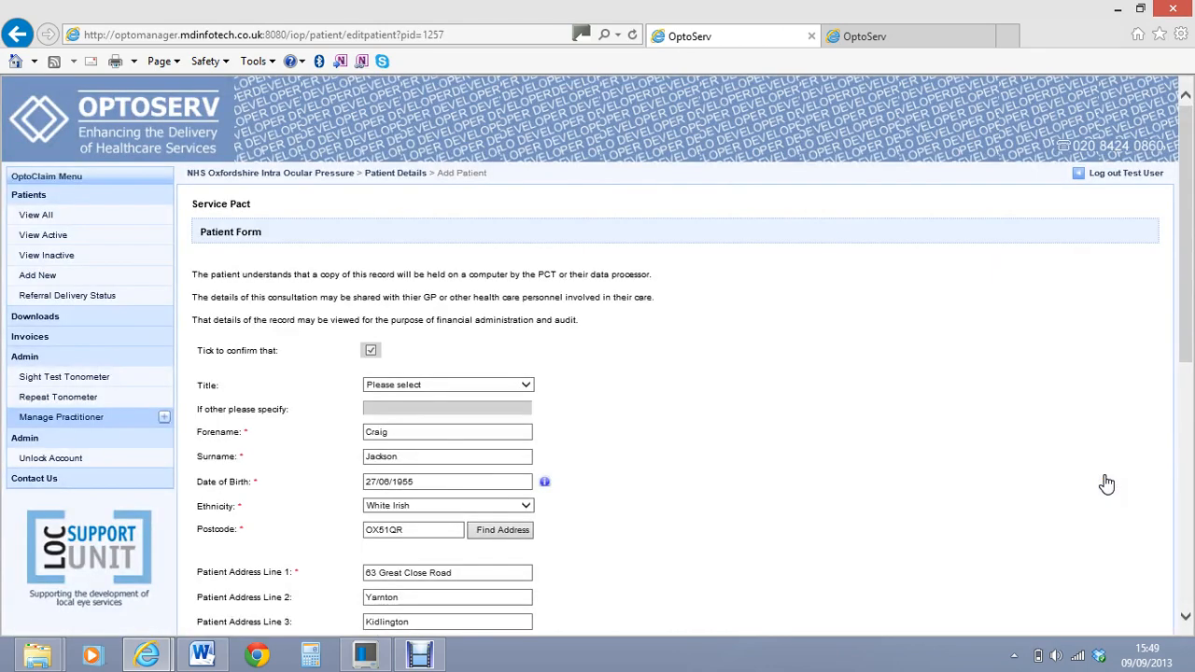
drag(1184, 213, 1176, 435)
click(472, 523)
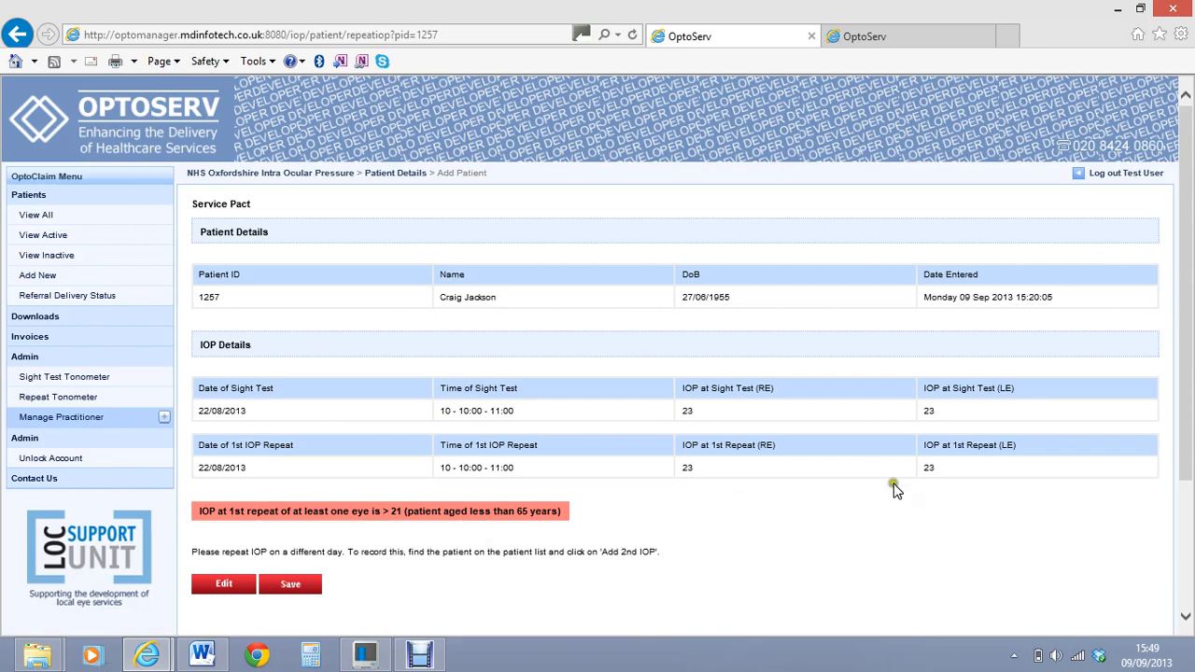
click(300, 590)
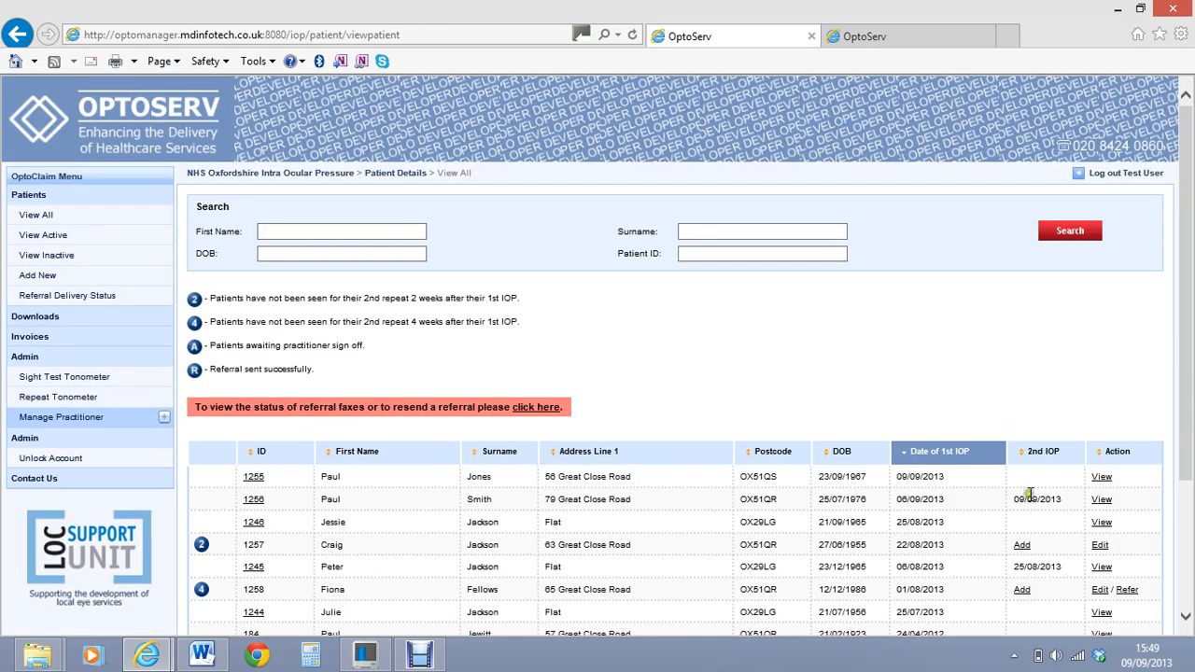
Open the Add 2nd IOP form for the first active patient and set the 2nd repeat date to 09/09/2013
click(36, 216)
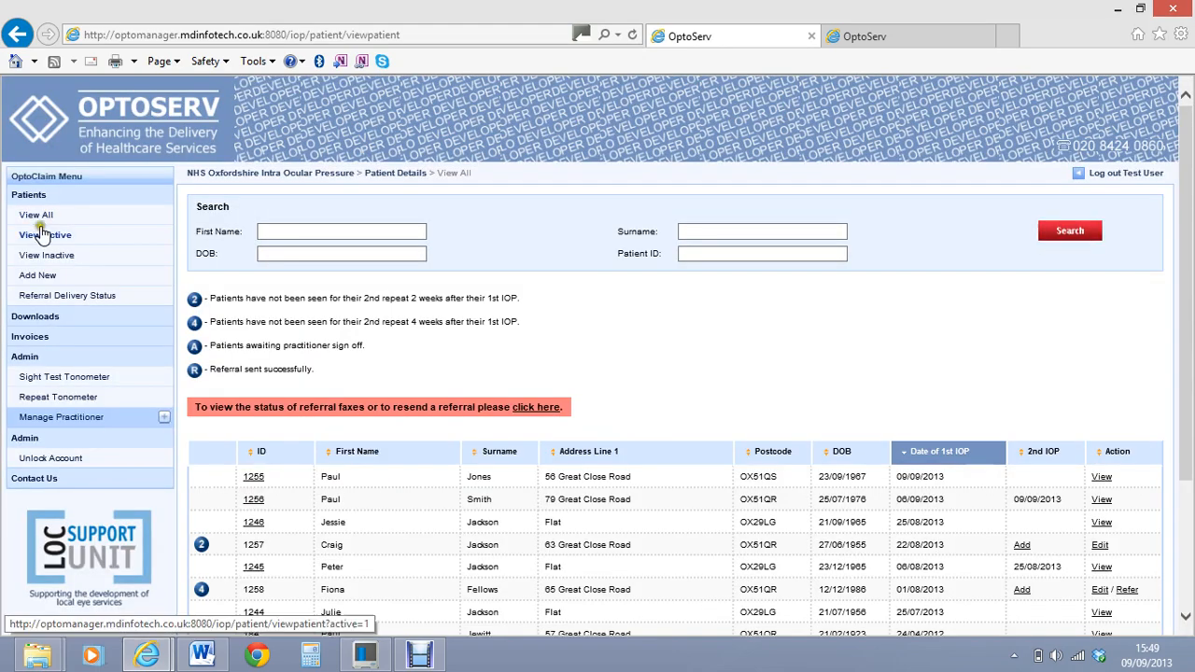
click(43, 237)
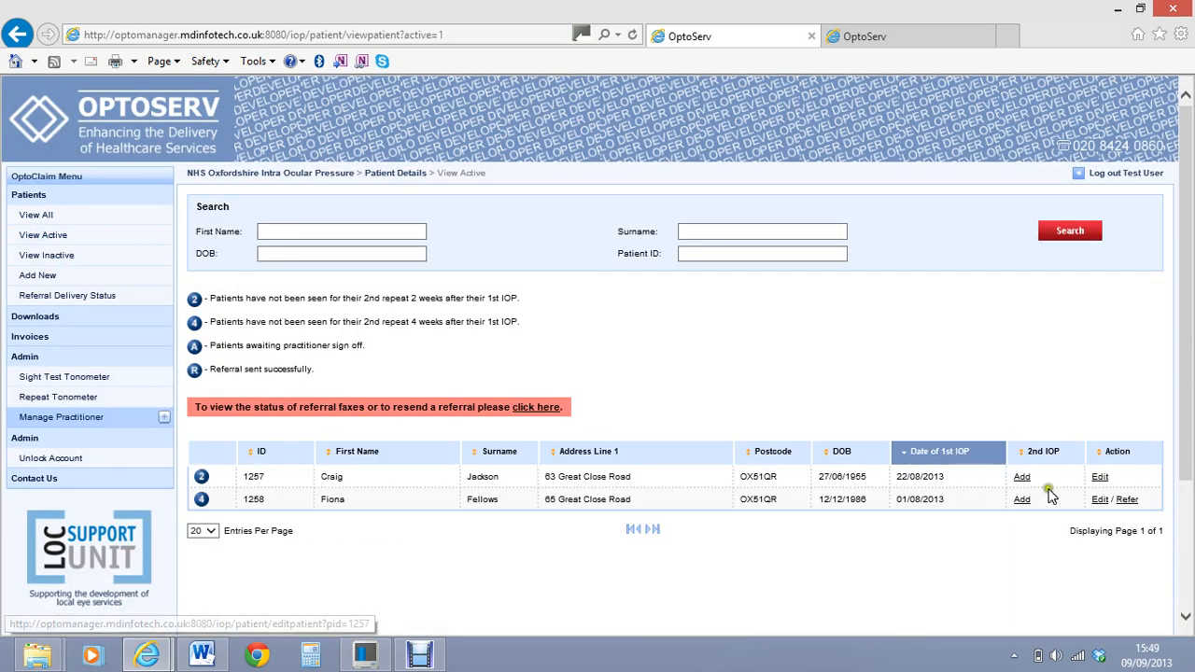
click(1023, 483)
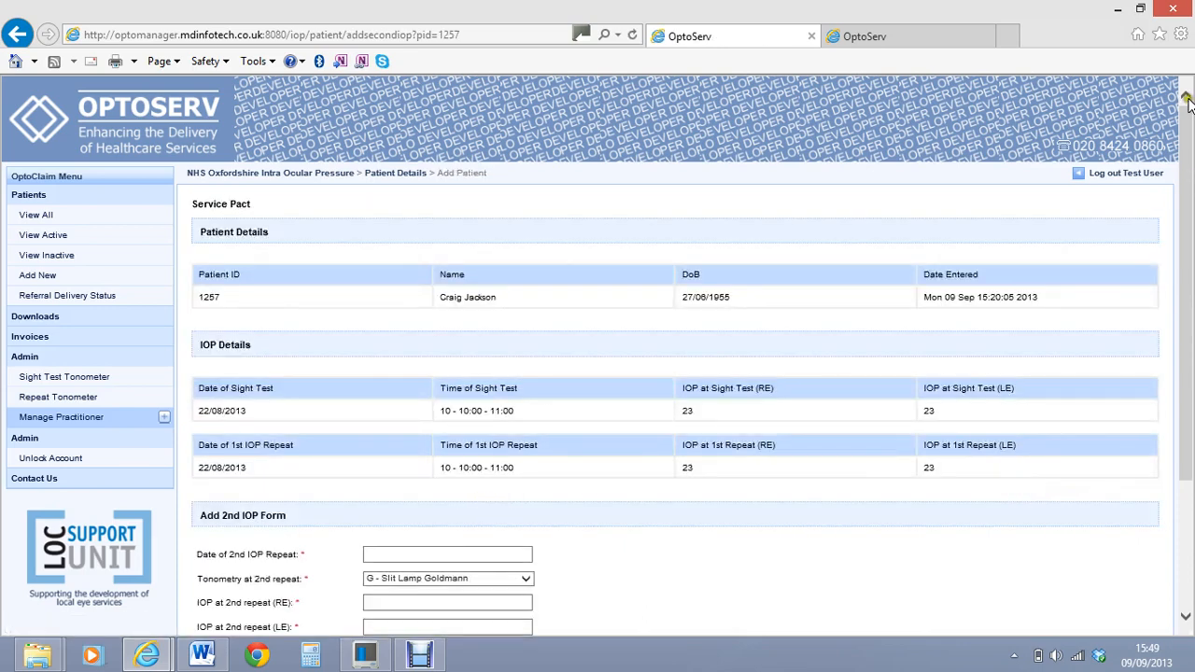
drag(1187, 103, 1182, 235)
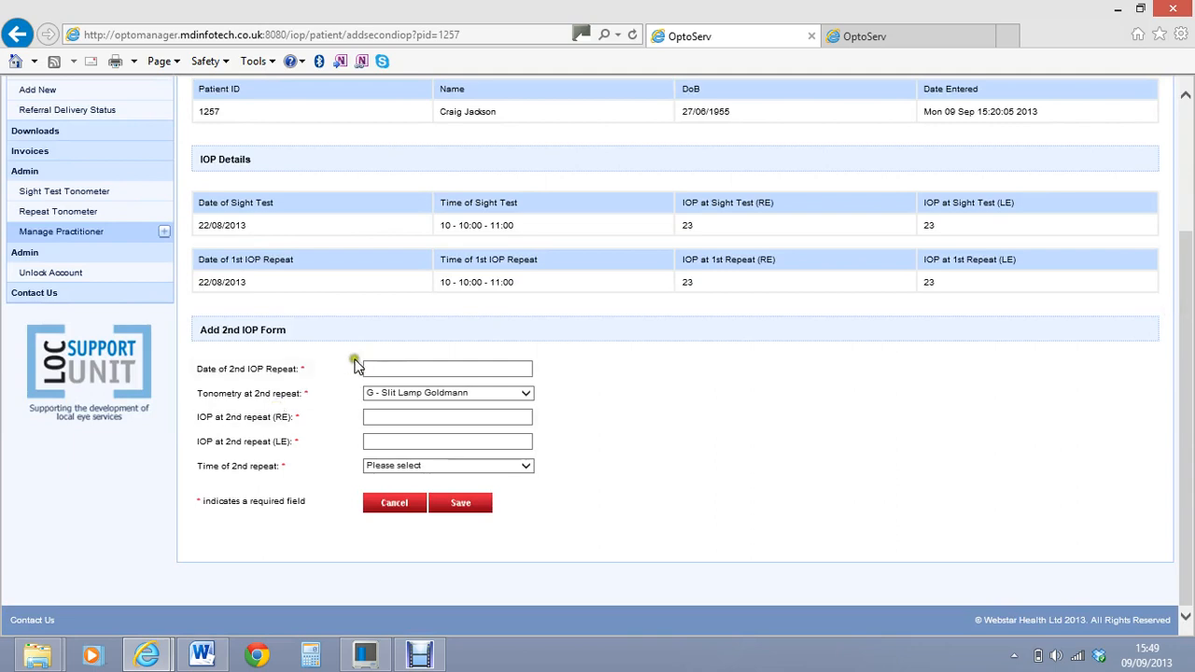
click(360, 368)
click(411, 471)
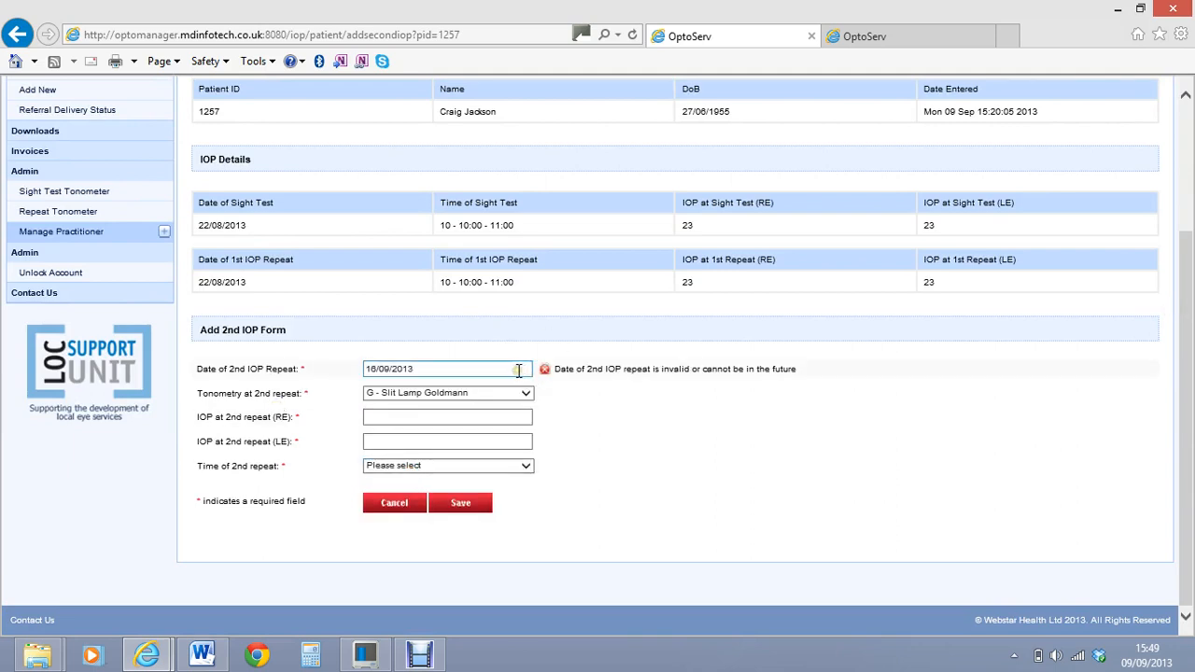
click(518, 371)
click(402, 453)
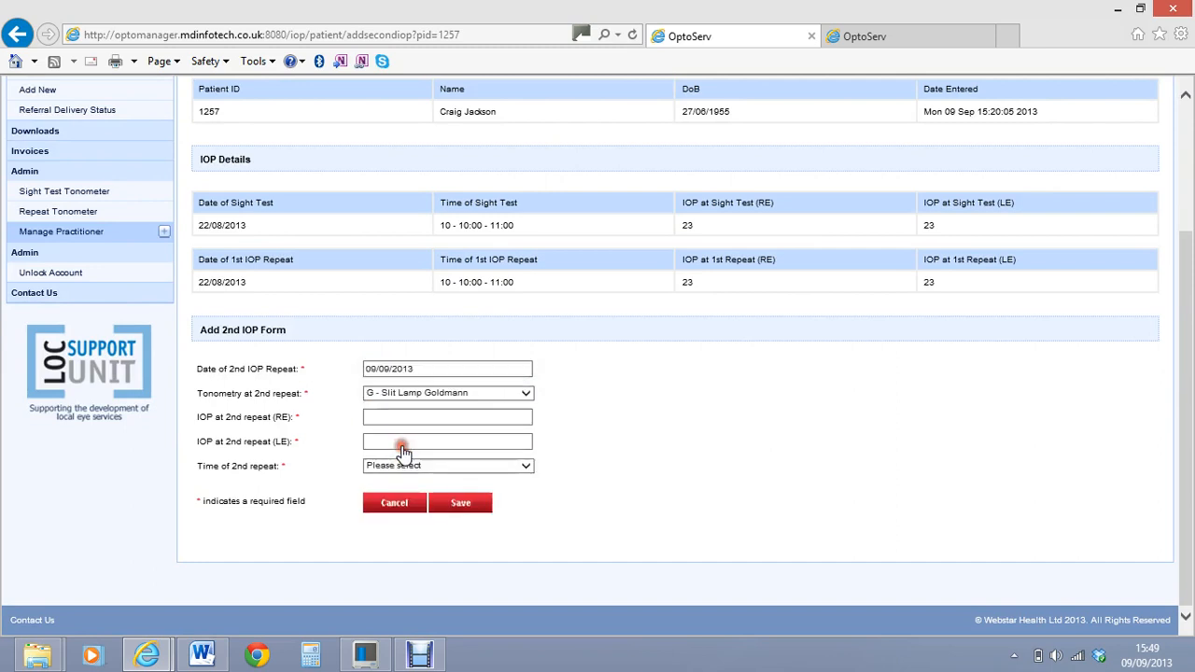
Enter 19 as the 2nd repeat IOP for both the right and left eye
click(381, 418)
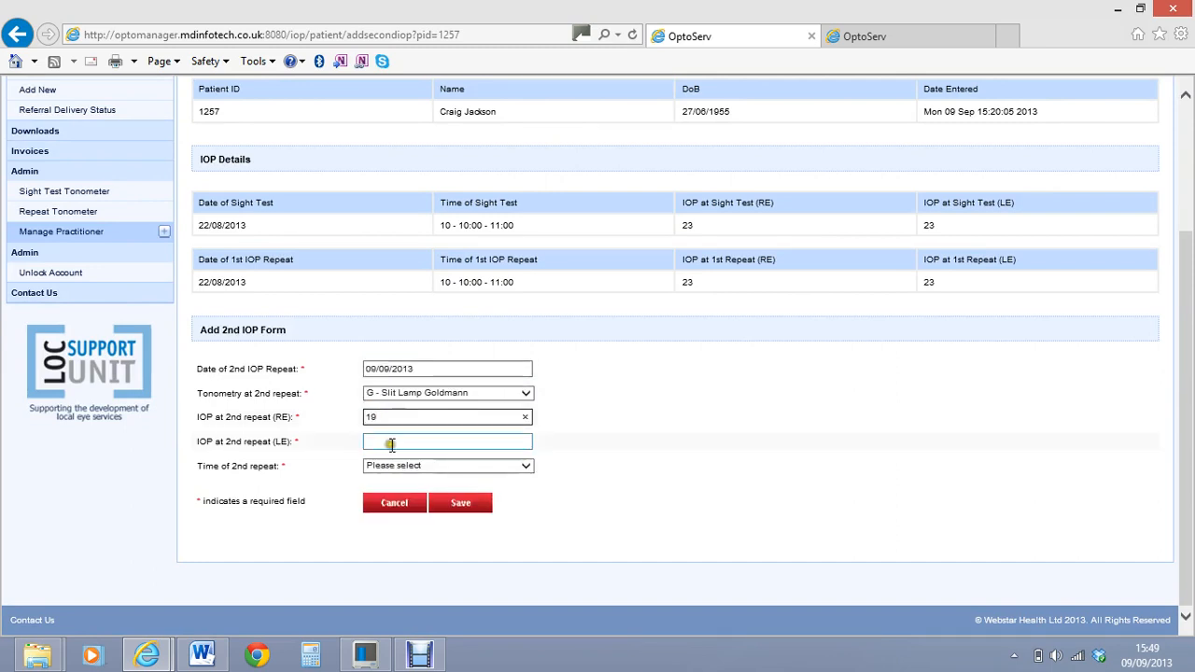
click(392, 444)
text(1)
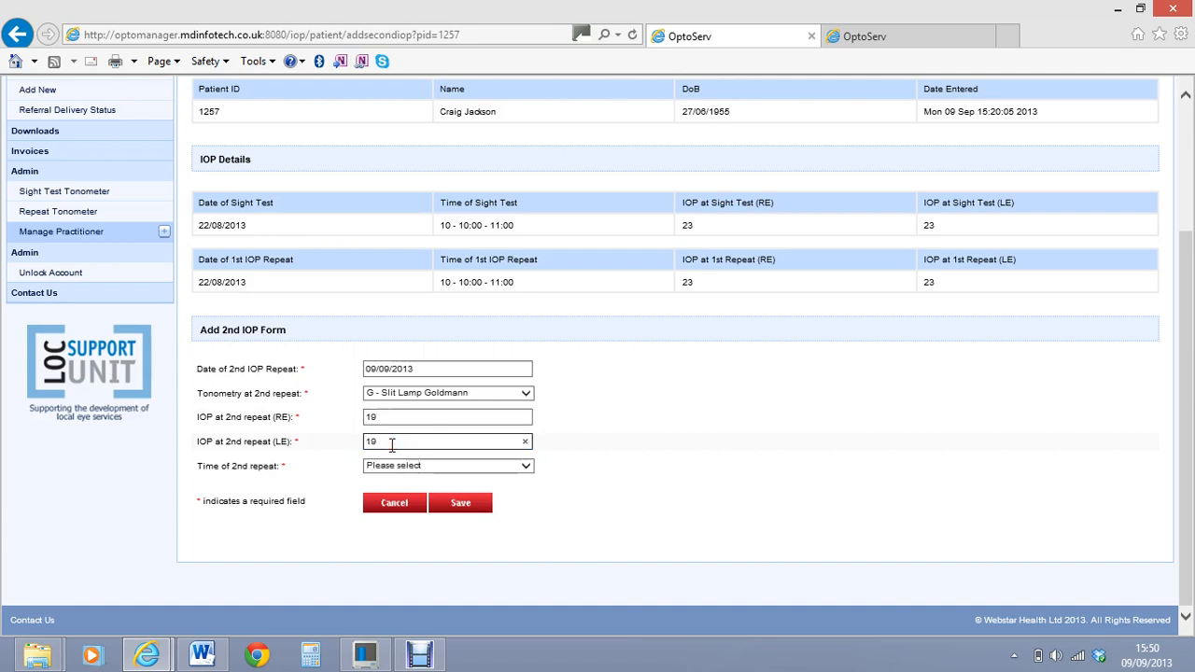
text(9)
Set the 2nd repeat time to 8 - 8:00 - 9:00 and save the 2nd IOP entry and its summary
click(526, 465)
click(443, 477)
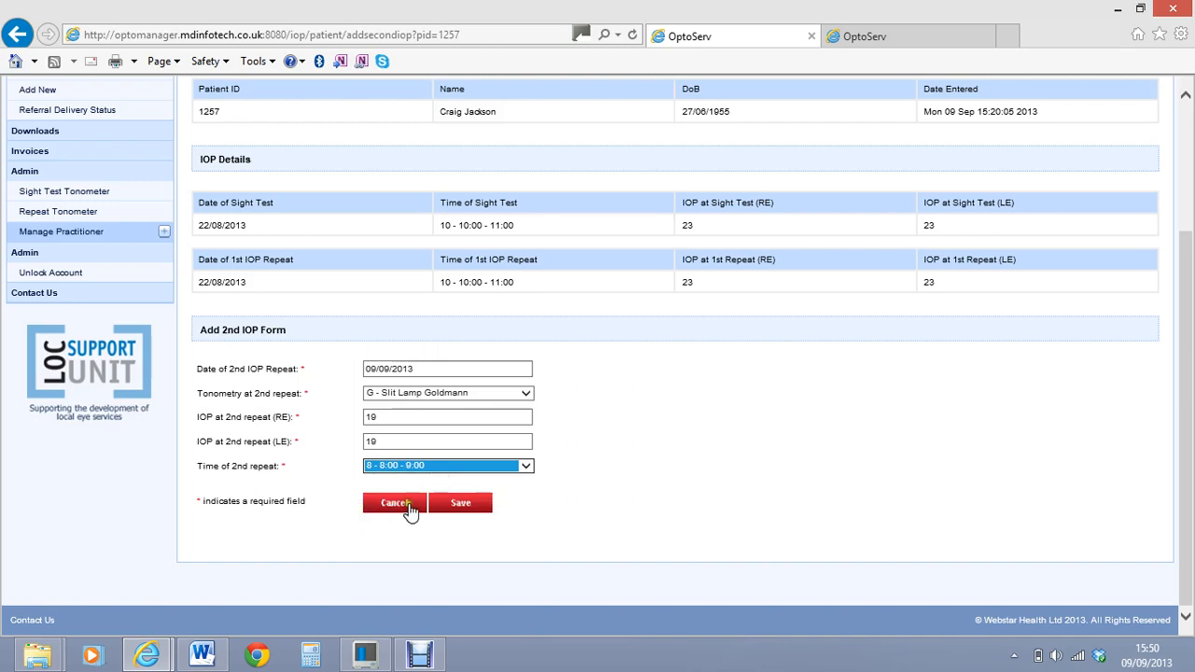
click(460, 509)
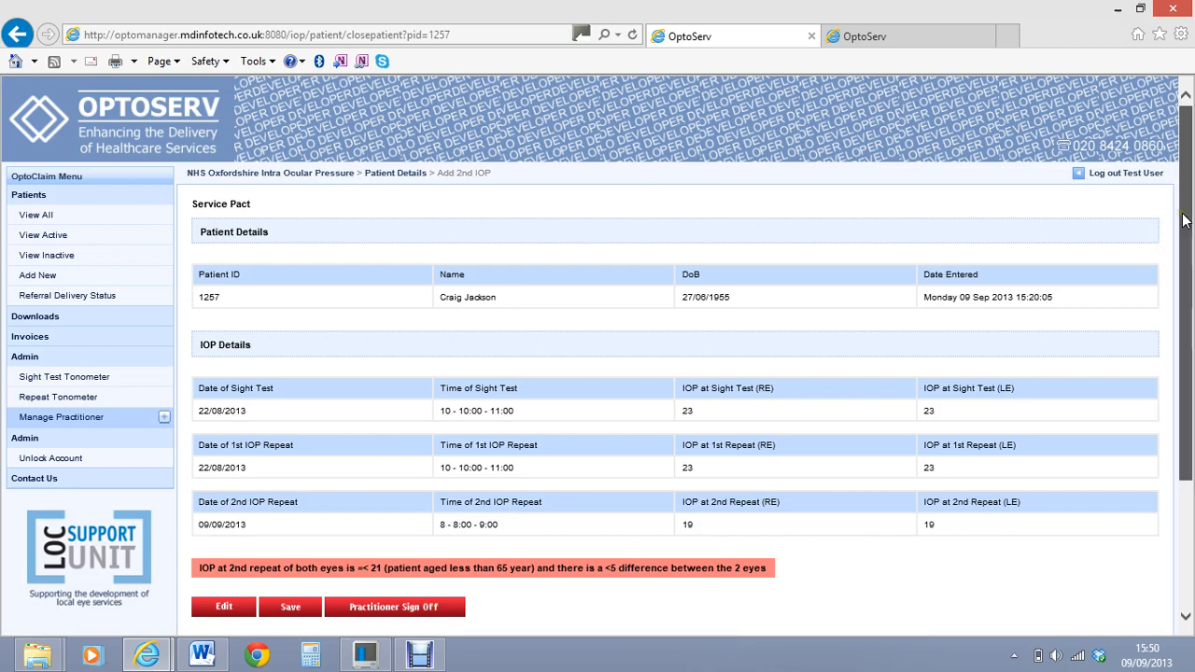
drag(1184, 215, 1182, 315)
click(291, 455)
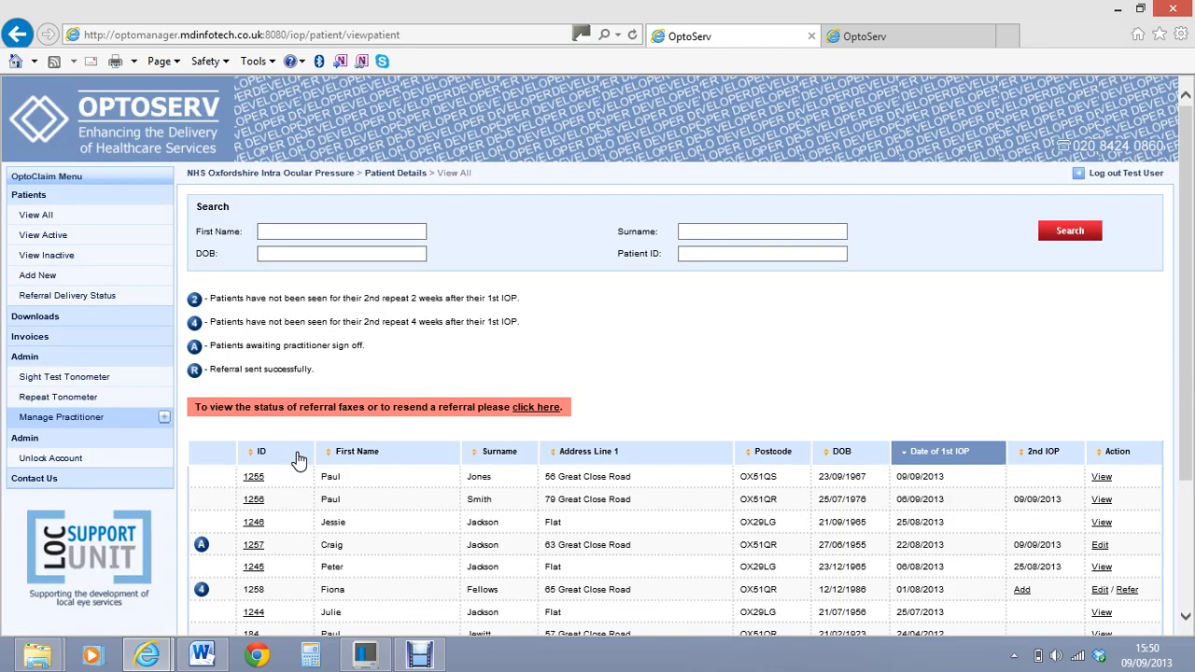
Reopen the patient's 2nd IOP entry from the active list and save it again
click(56, 235)
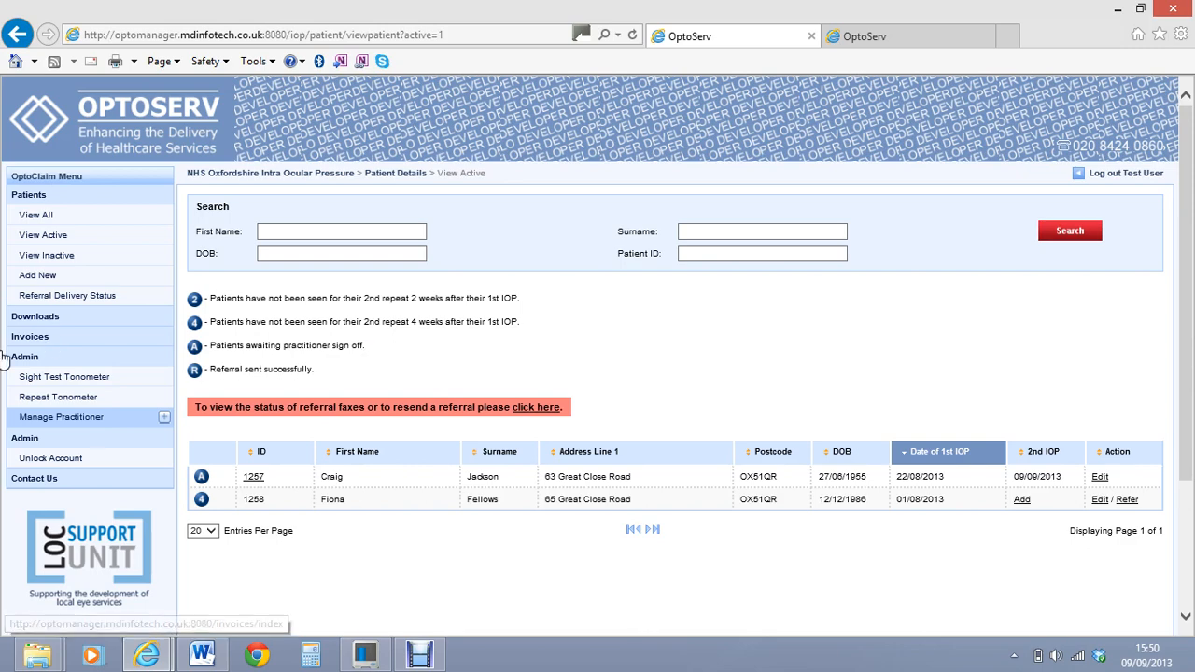
click(1102, 478)
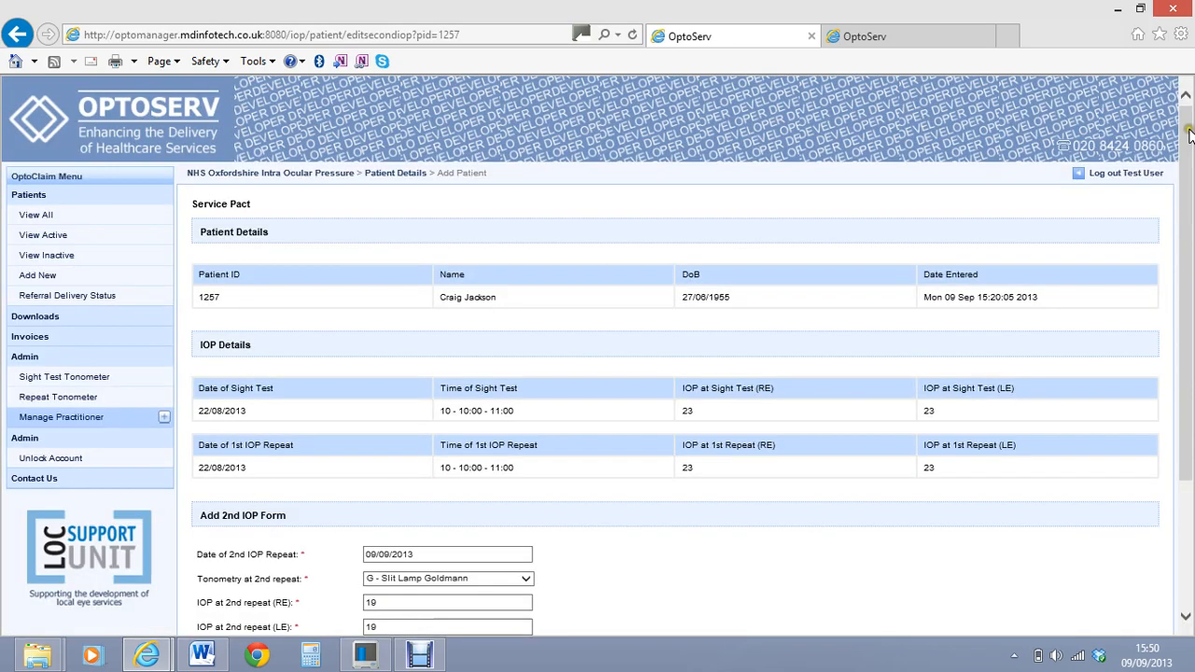
drag(1188, 130, 1190, 296)
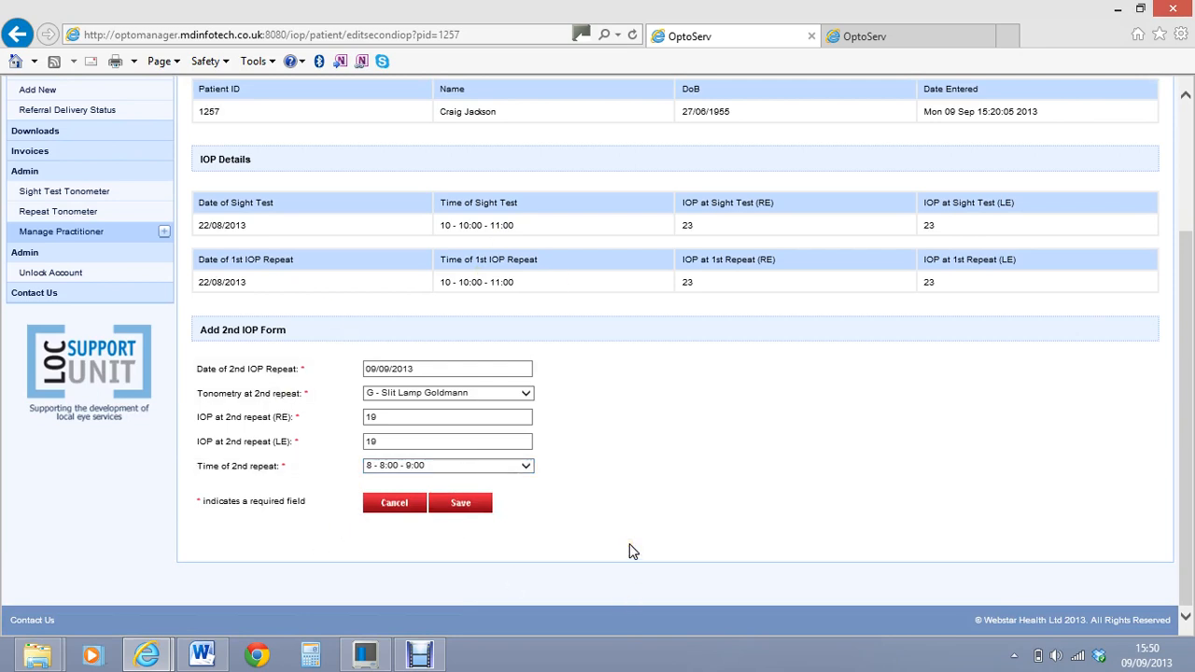
click(472, 505)
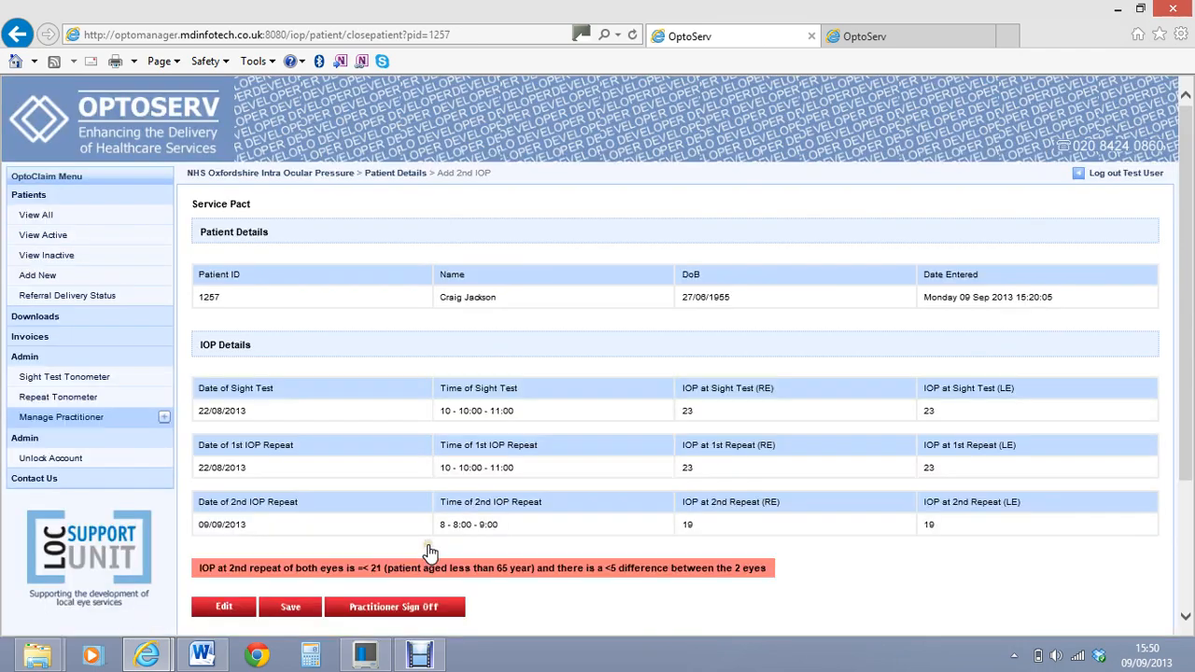
Complete practitioner sign-off by choosing the practitioner and entering the sign-off number
click(423, 608)
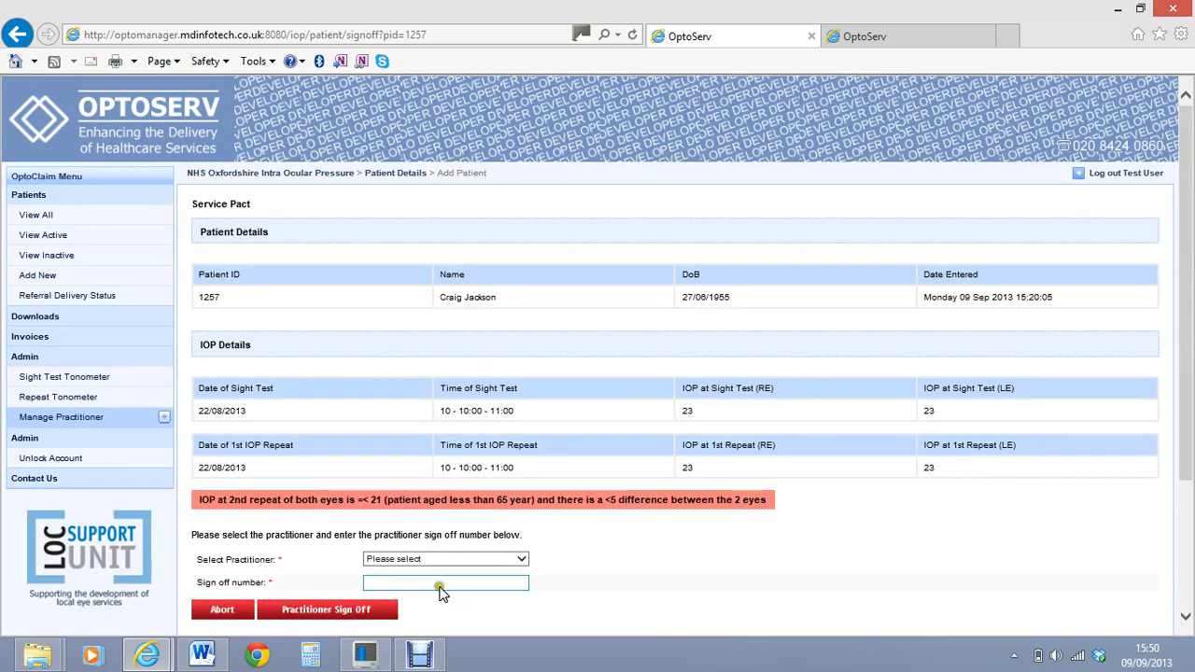
click(528, 562)
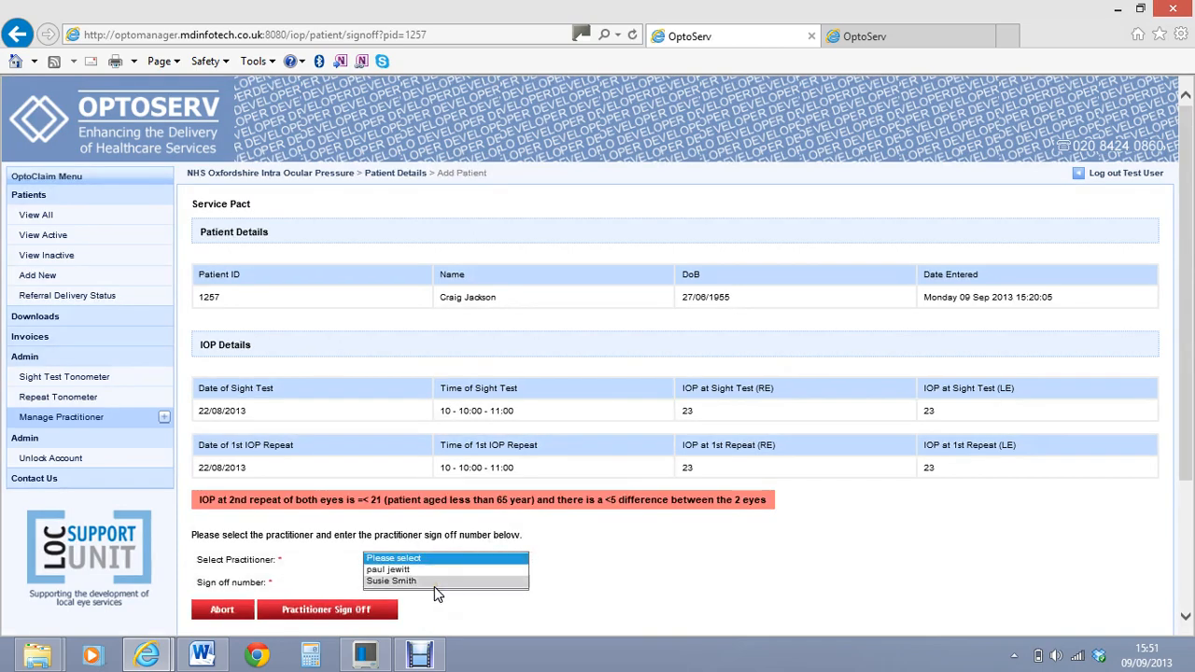
click(434, 583)
click(392, 583)
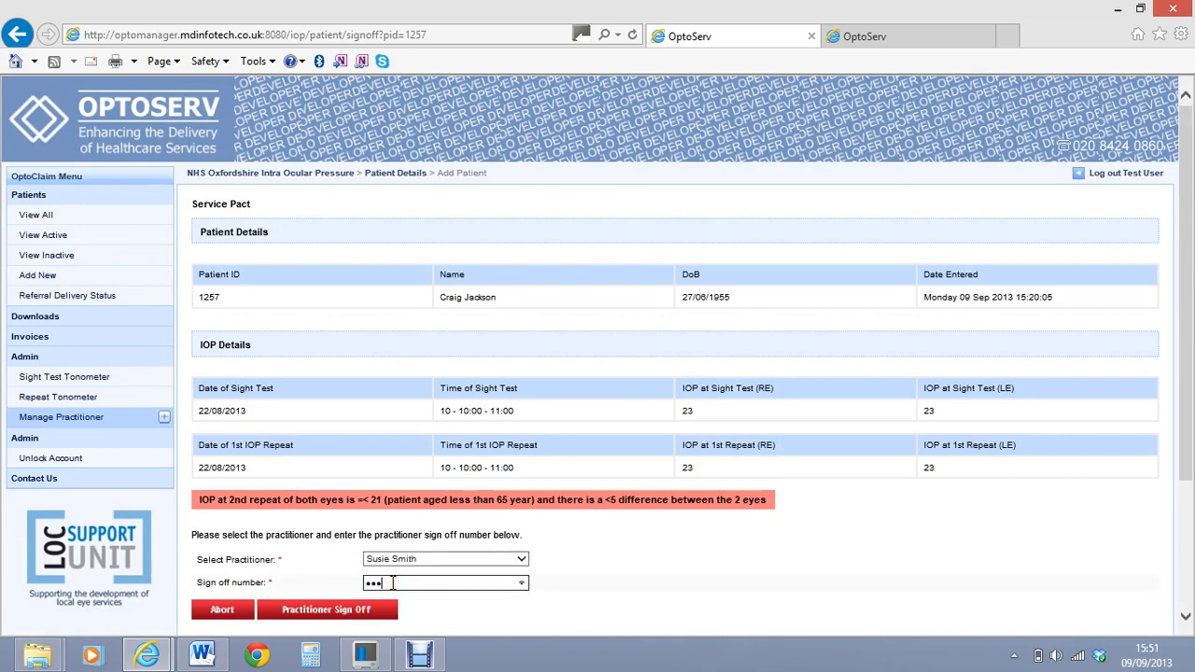
click(371, 613)
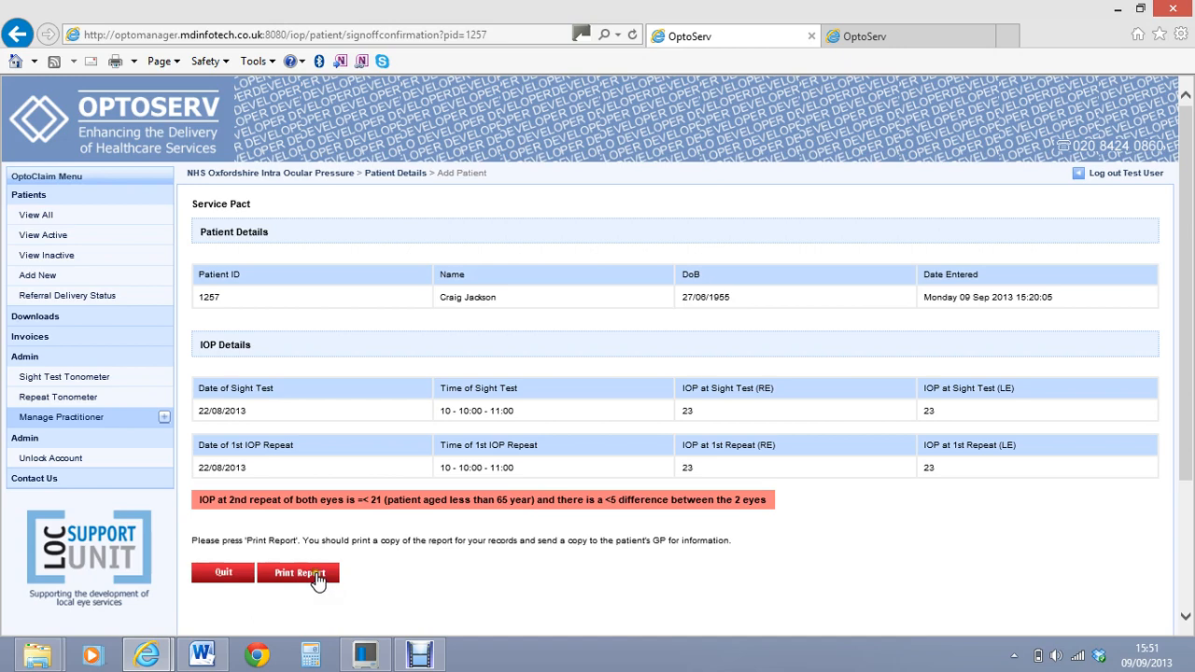
Open the printable report for the signed-off patient and close it
click(317, 579)
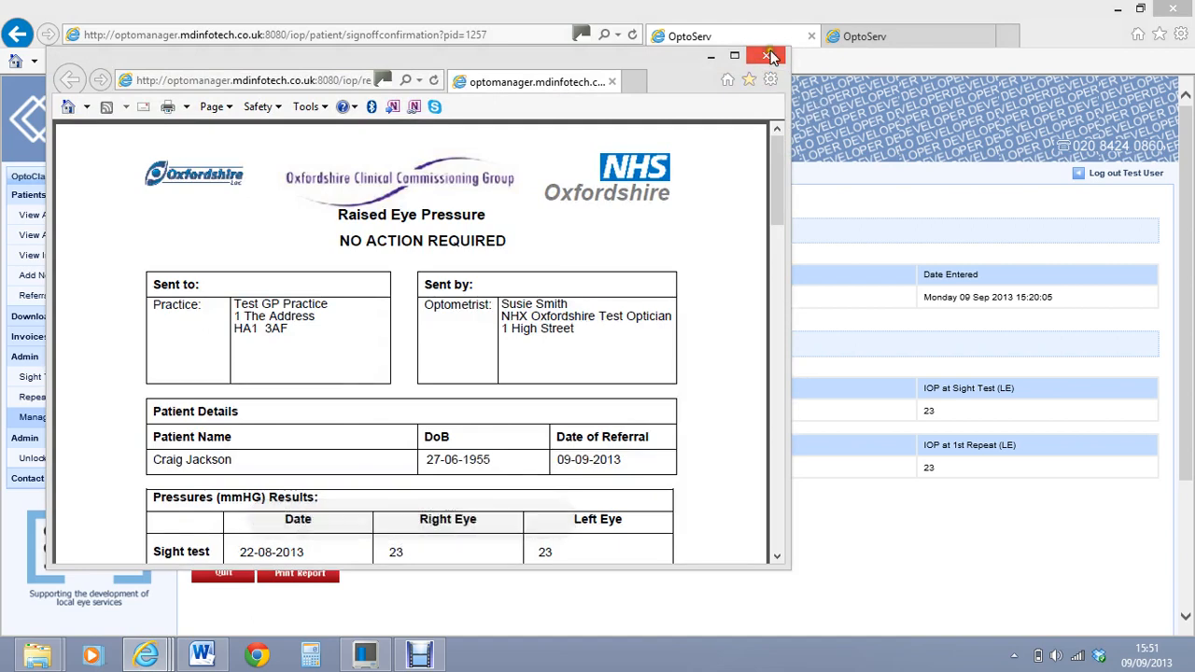
click(769, 58)
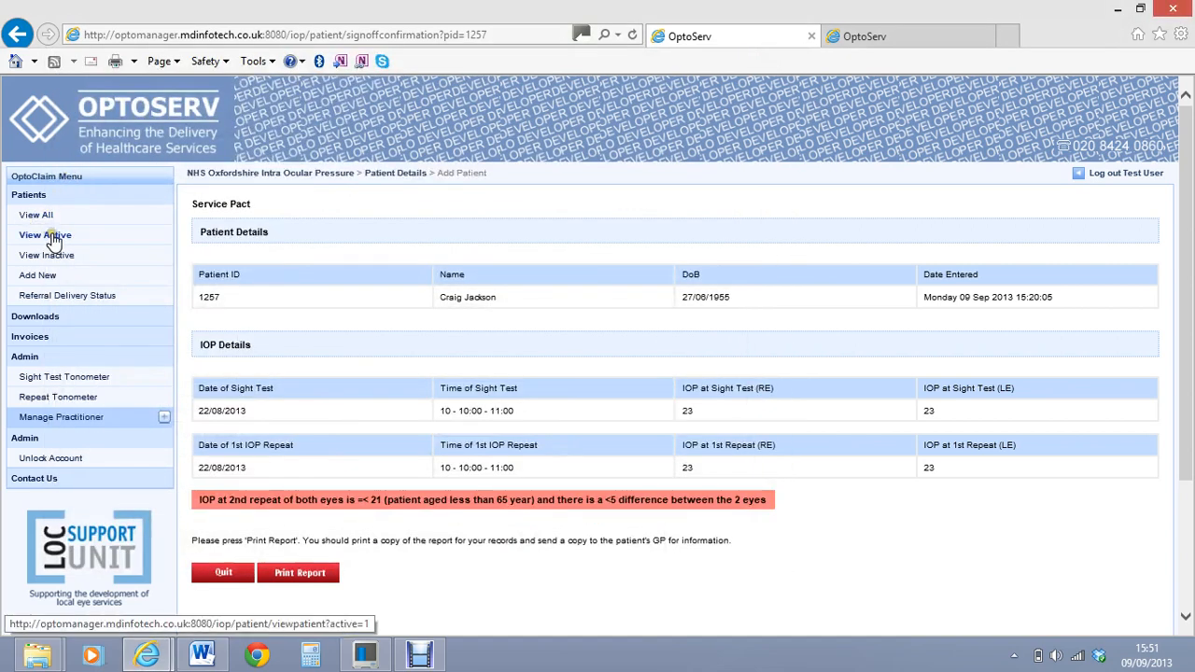
Open the referral form for the remaining active patient, review its fields, cancel, and browse the full patient list
click(52, 237)
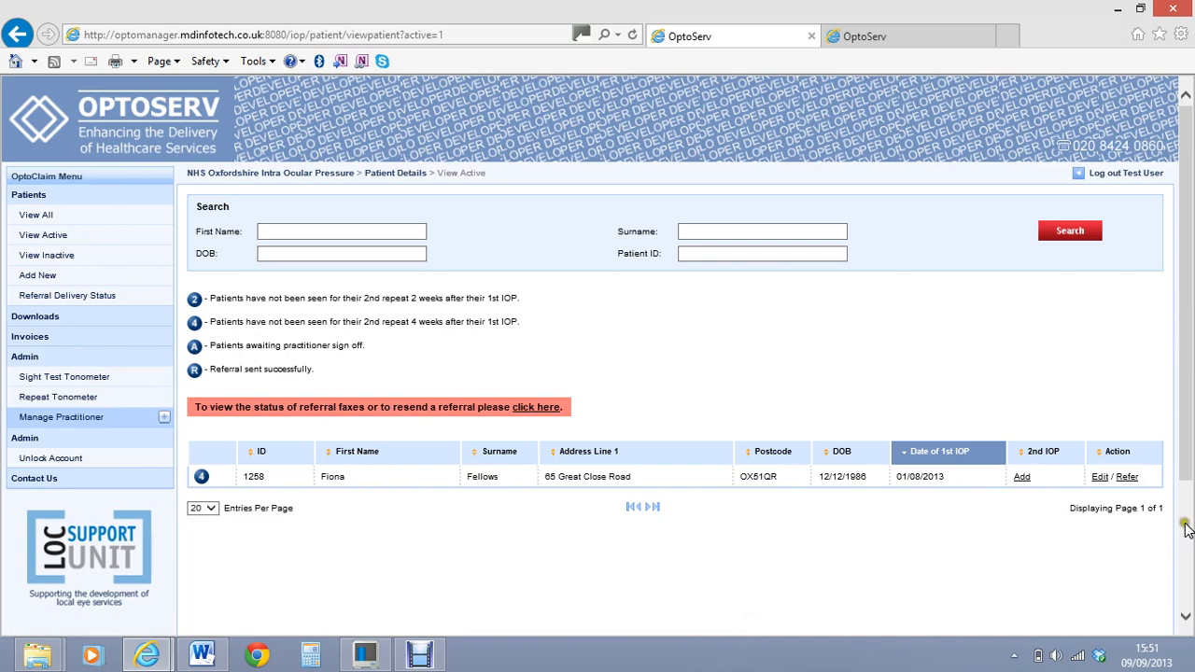
click(1127, 479)
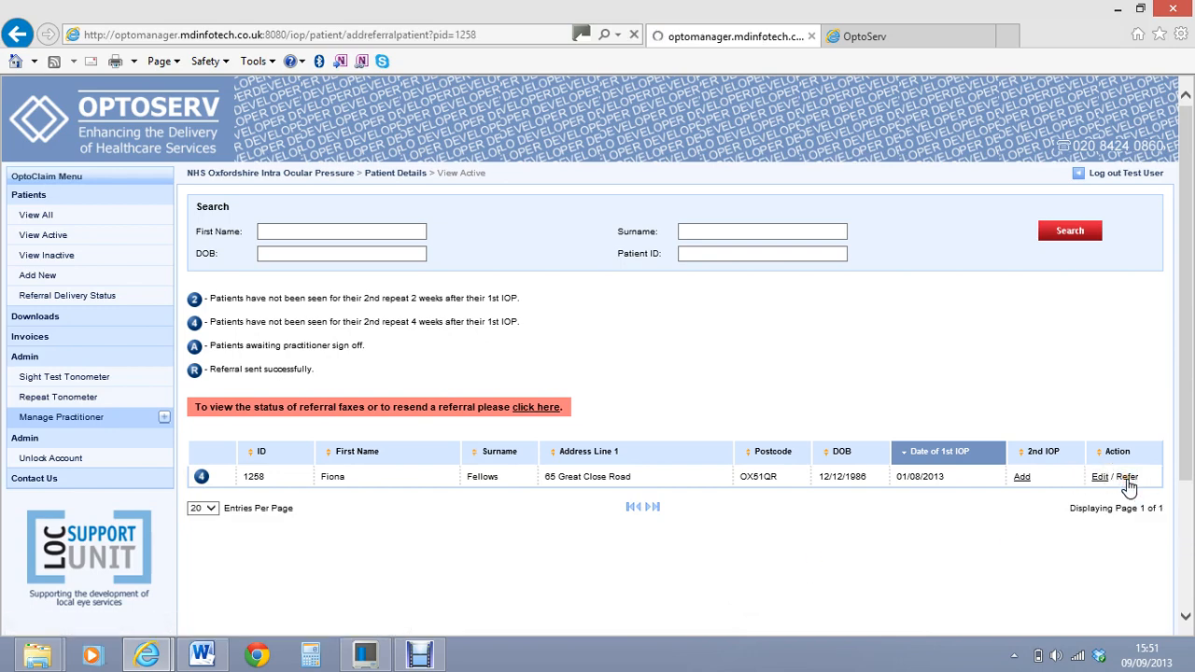
scroll(1191, 173, down, 1)
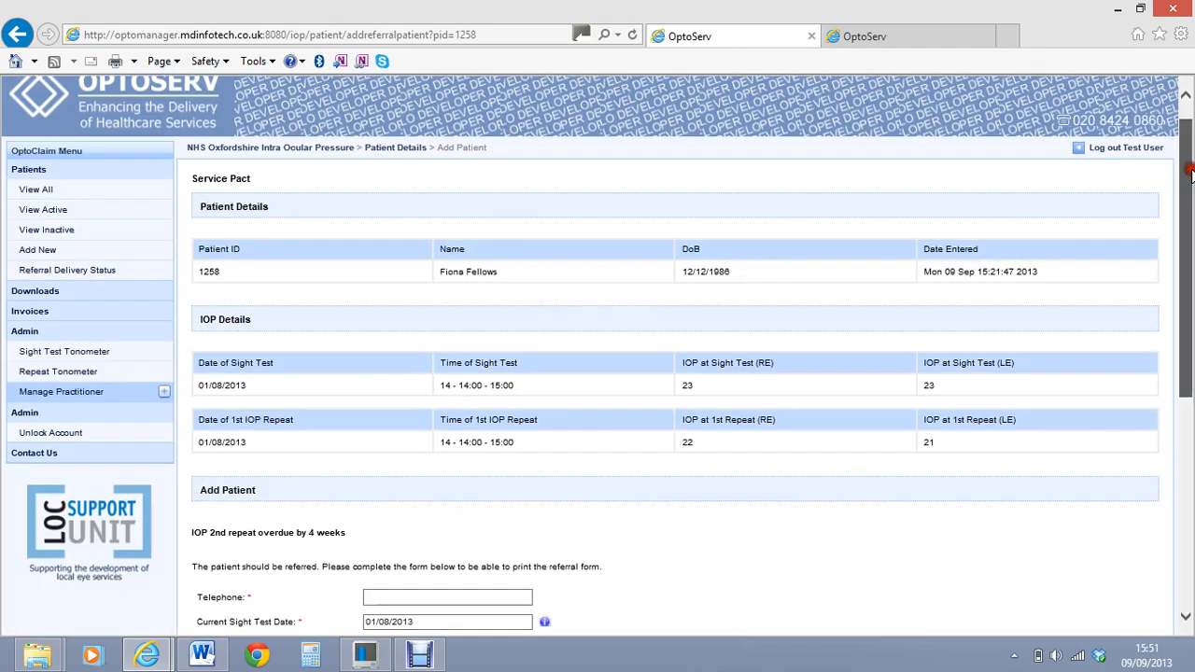
drag(1191, 173, 1187, 408)
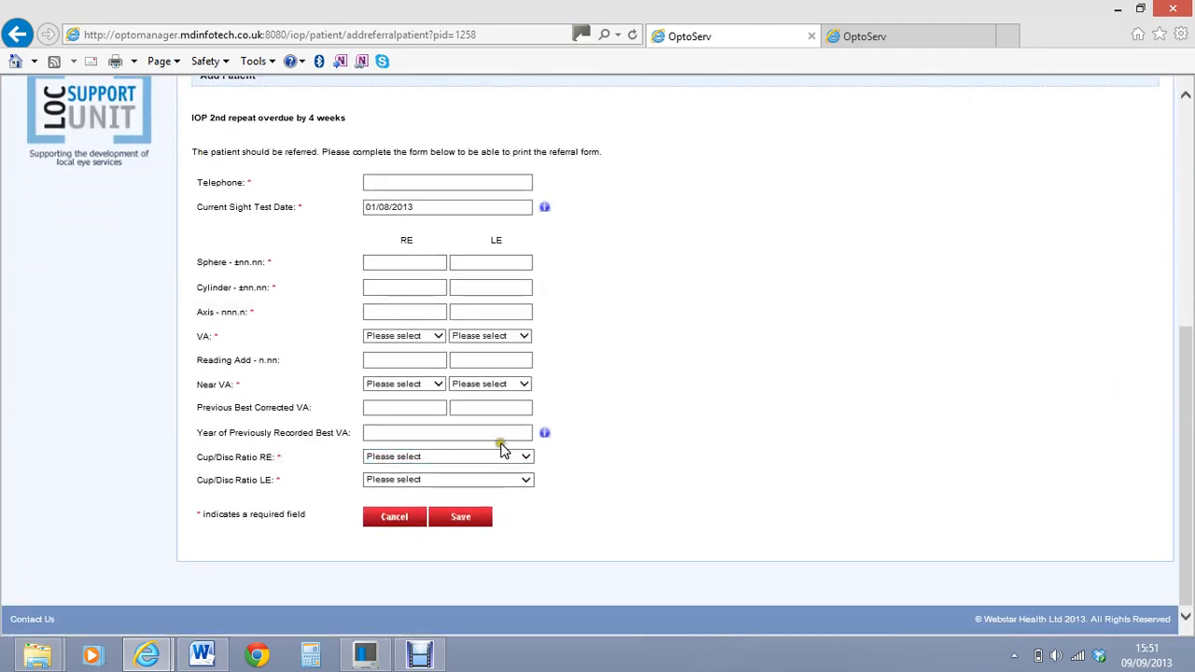
click(422, 519)
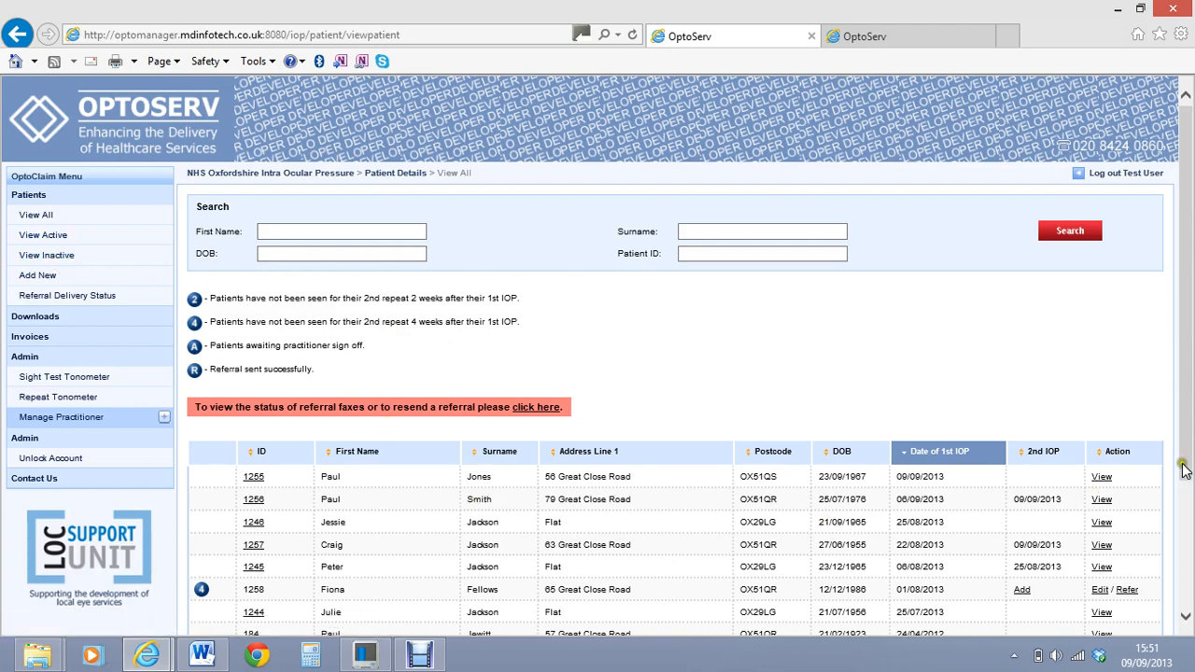
drag(1186, 415, 1184, 488)
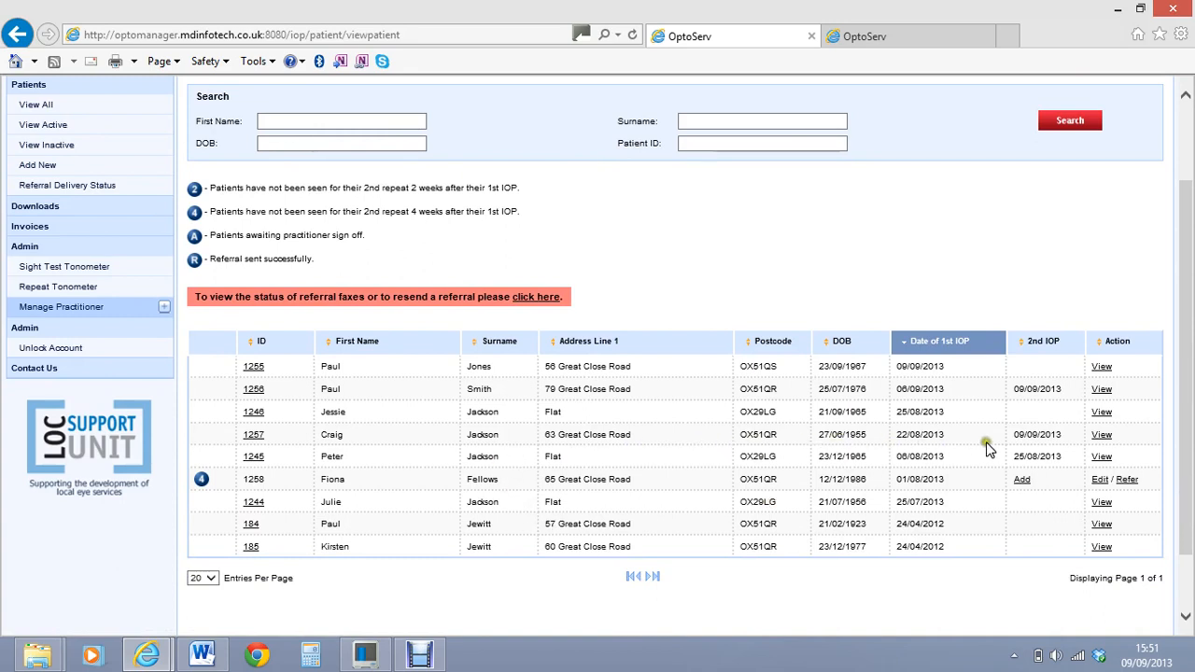
View the details of the two patients with 2nd IOP readings, then return to the full patient list
click(1103, 436)
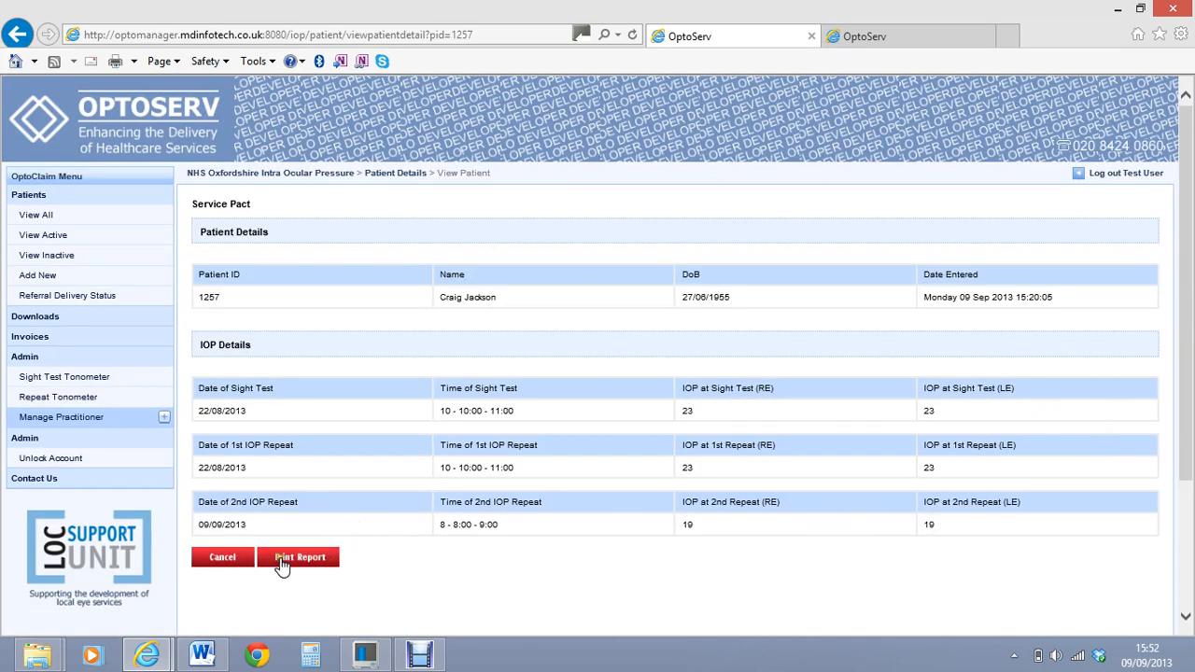
click(222, 557)
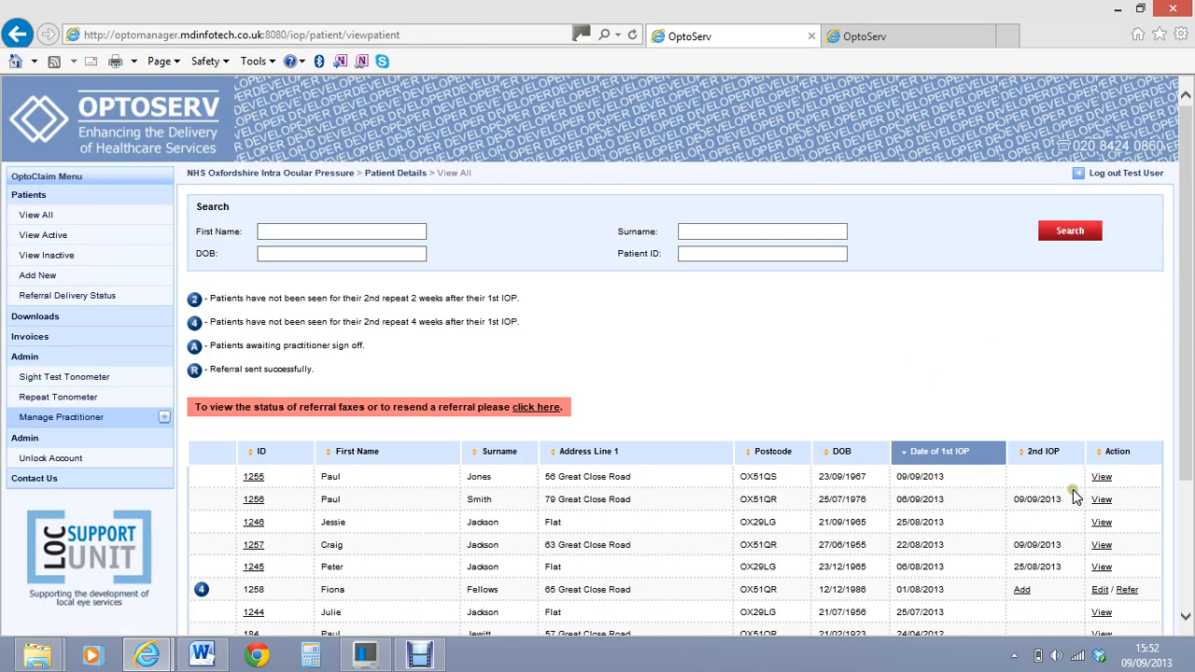
click(1102, 500)
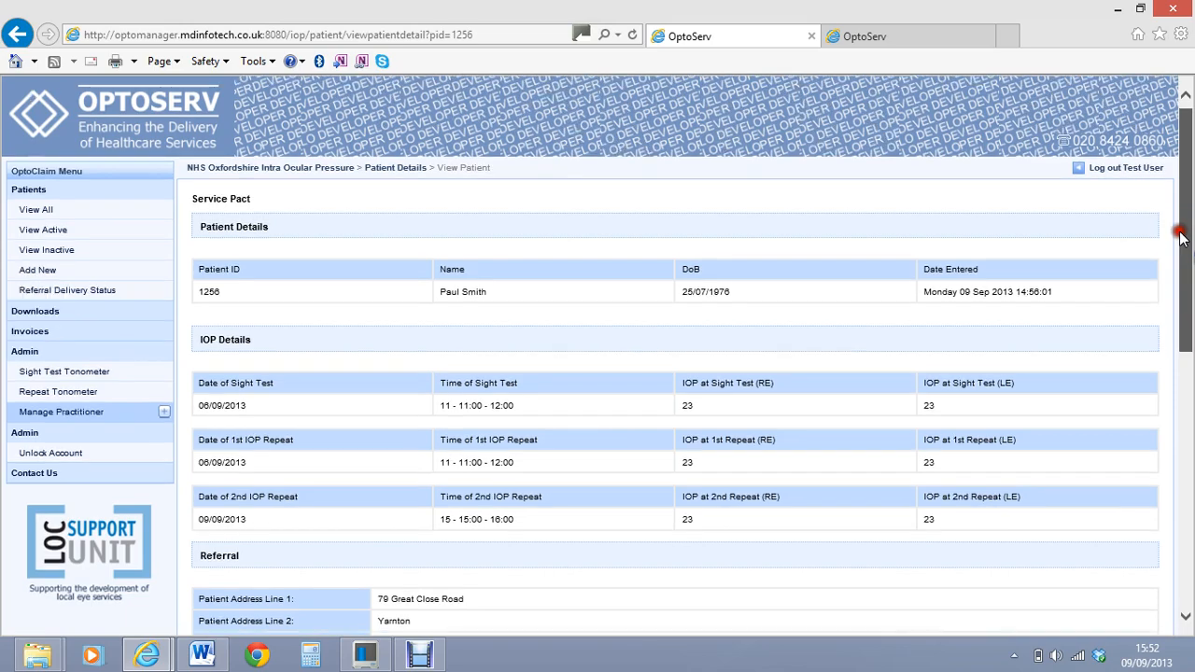
drag(1179, 236, 1182, 127)
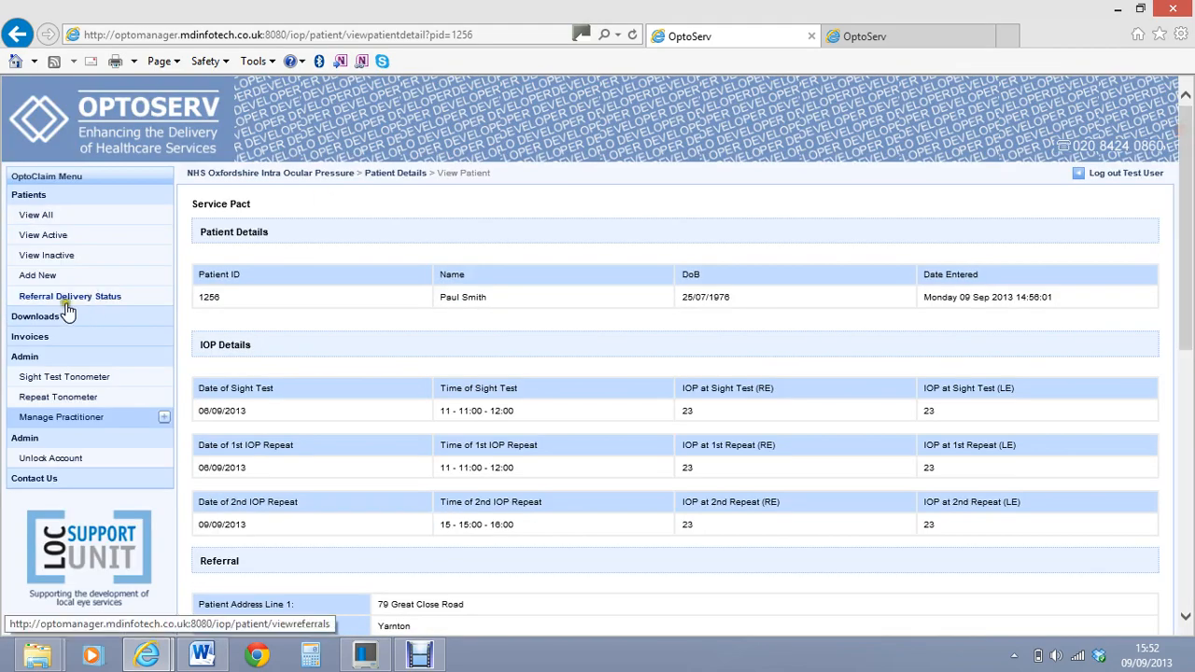
click(40, 219)
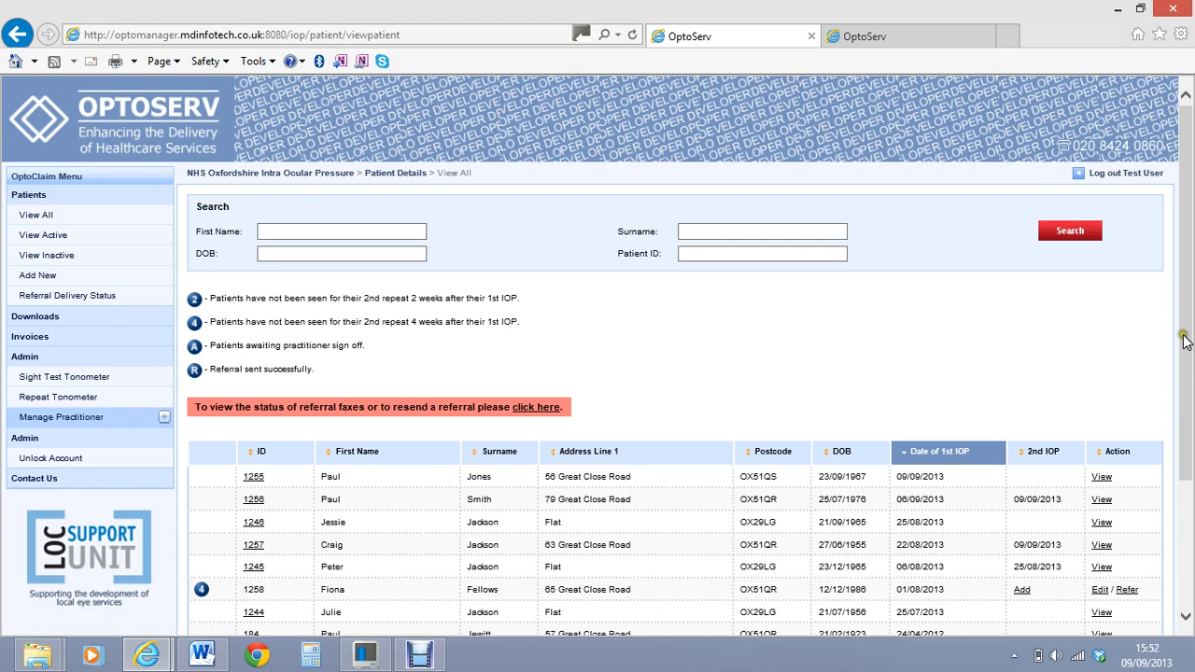
drag(1182, 336, 1182, 458)
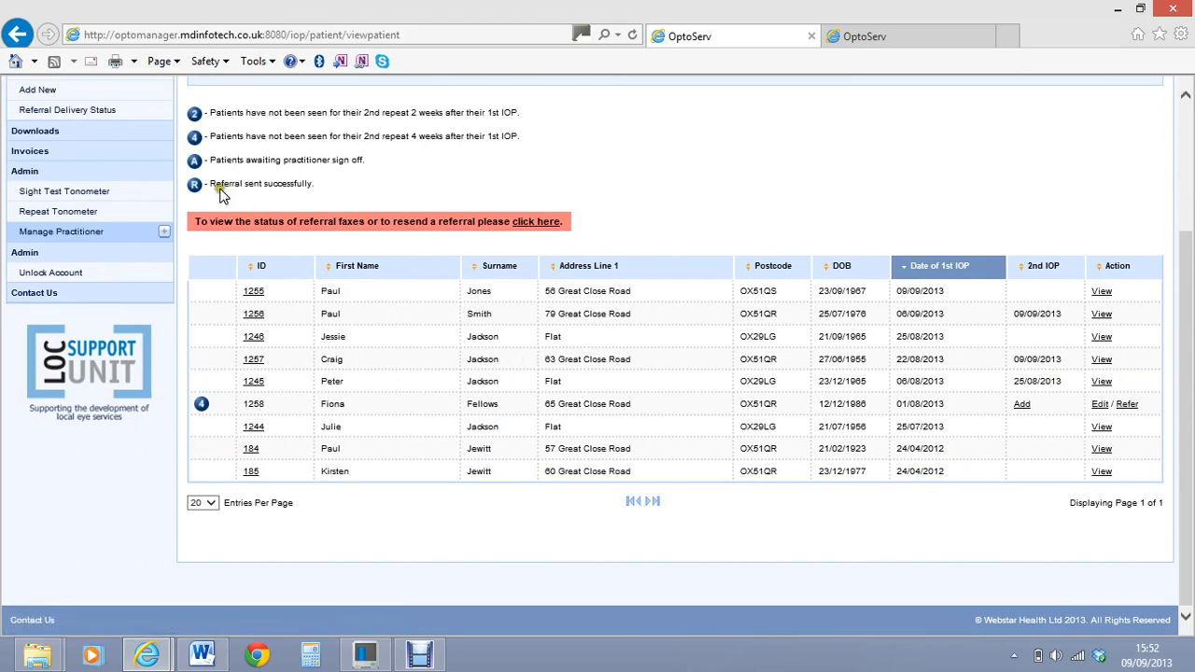
Open the referral delivery status page and send the pending referral for the listed patient, allowing the blocked pop-up
click(96, 112)
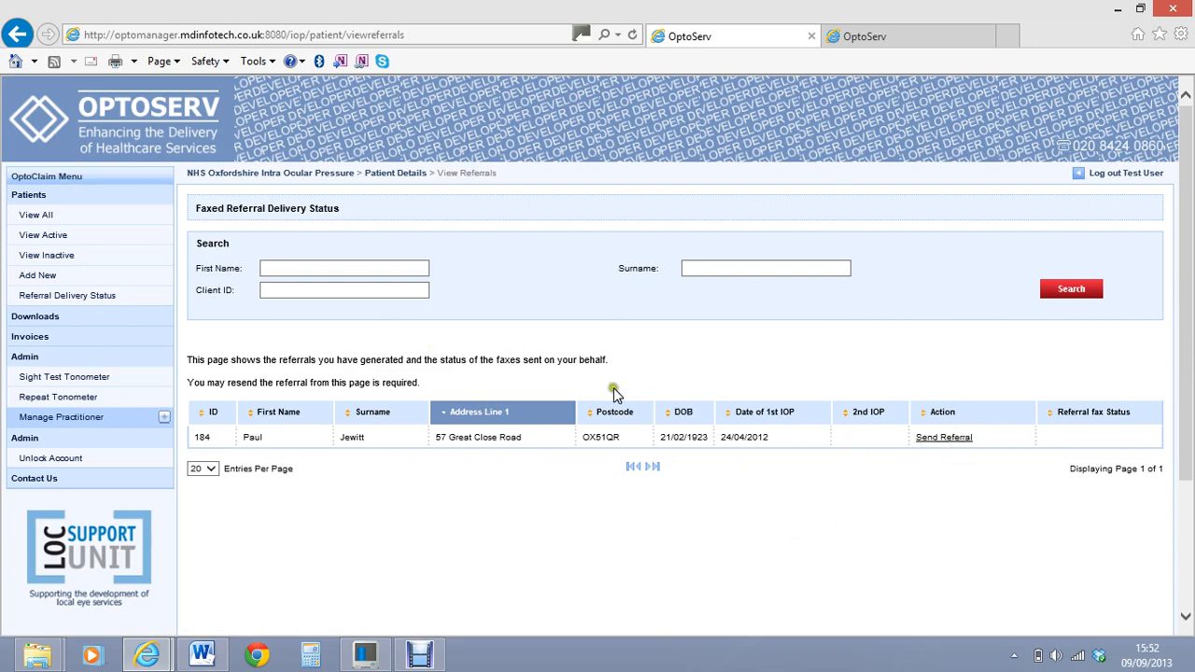
click(949, 435)
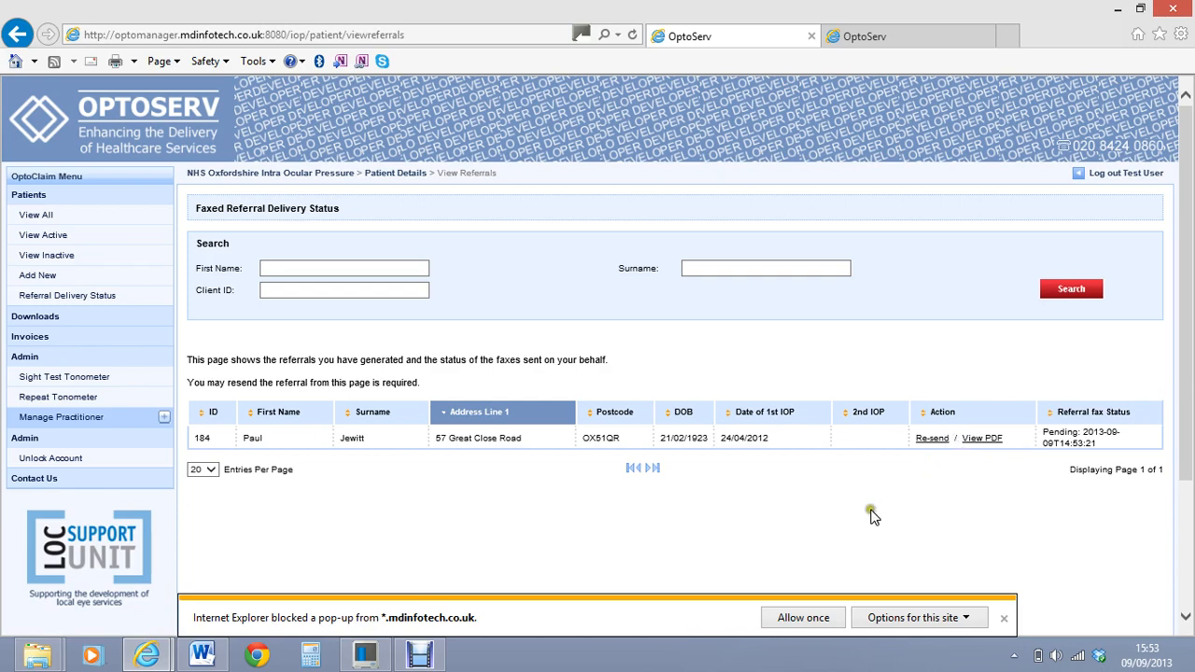
click(802, 618)
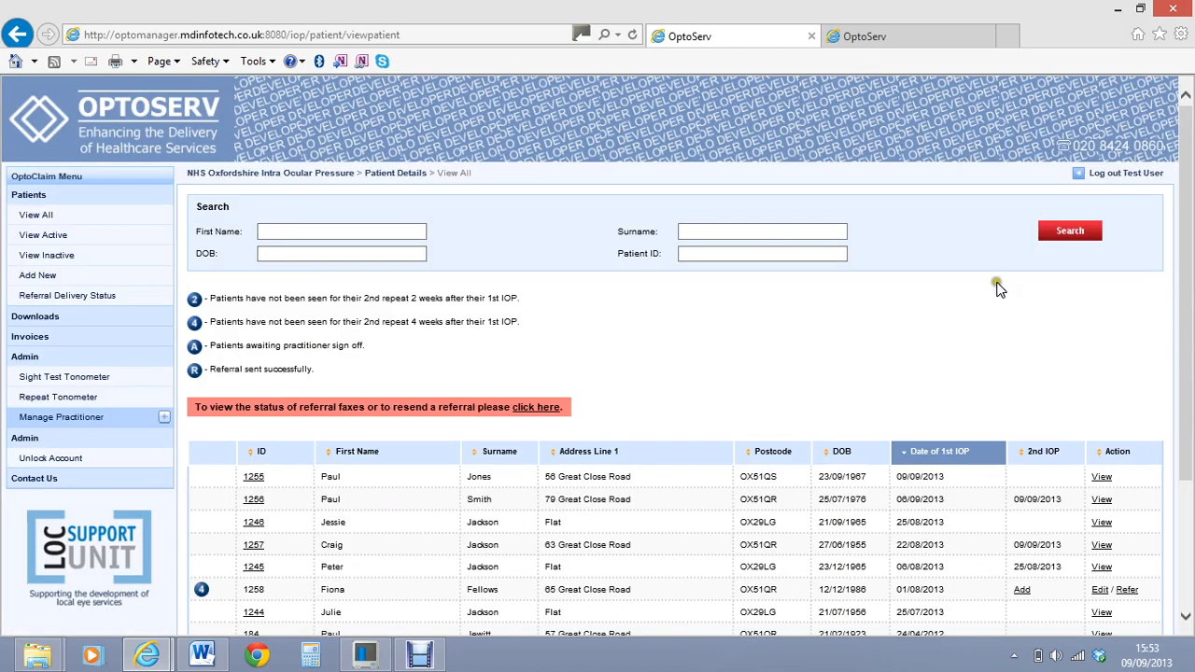
drag(1187, 177, 1100, 193)
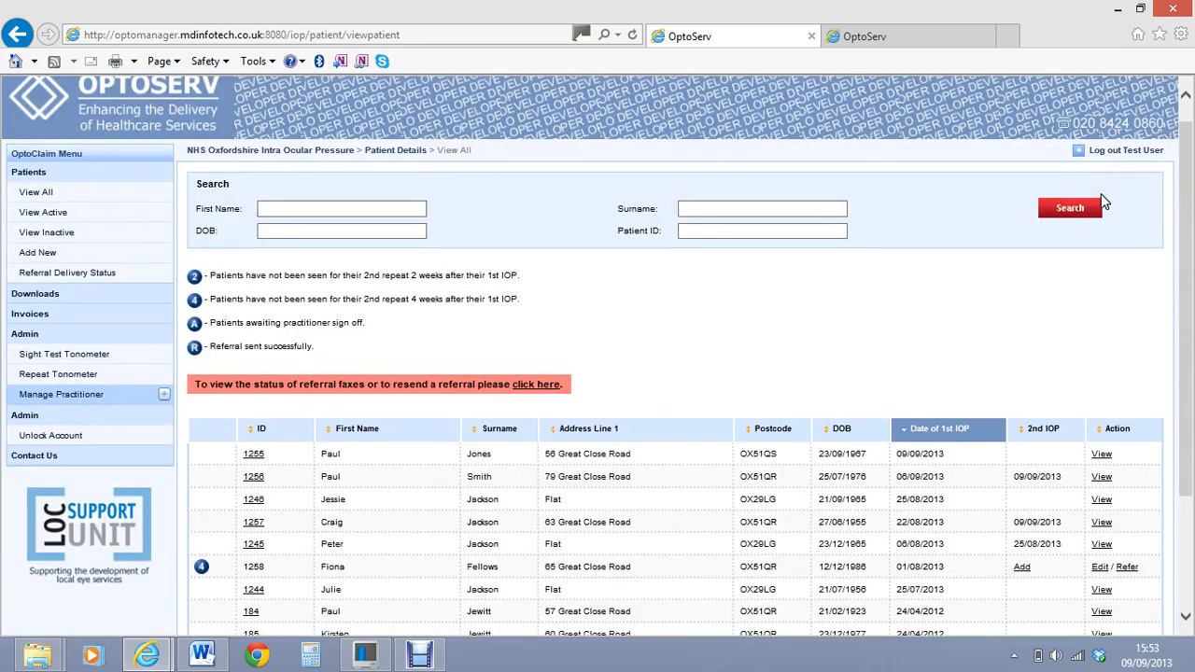